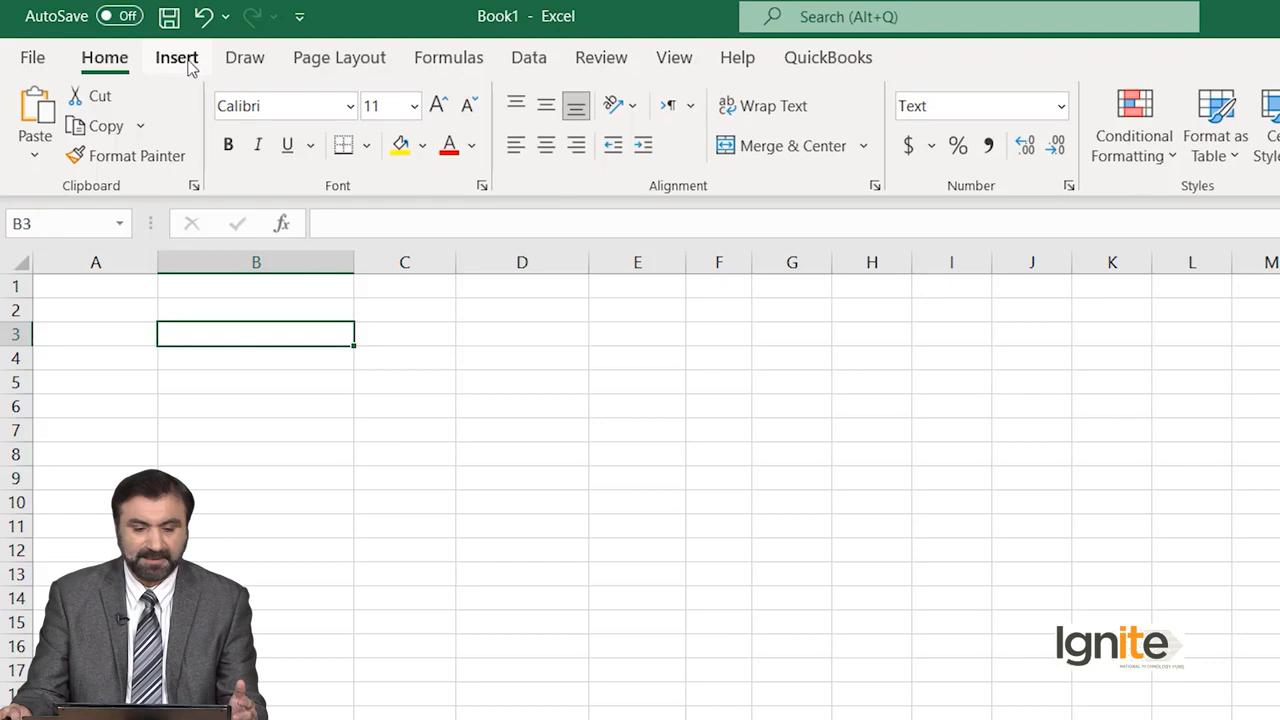
# Add the Microsoft Visio Data Visualizer add-in from the Productivity category of the Office Add-ins store and accept its license terms.
pyautogui.click(189, 63)
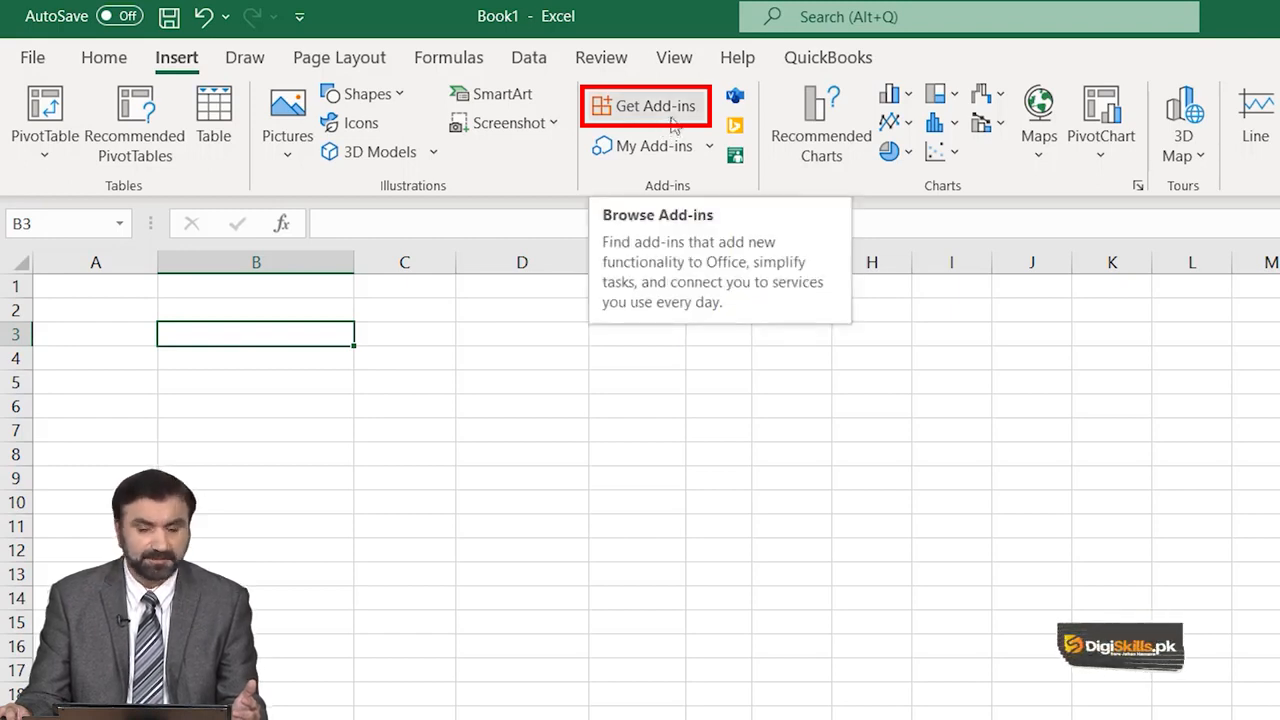
pyautogui.click(672, 117)
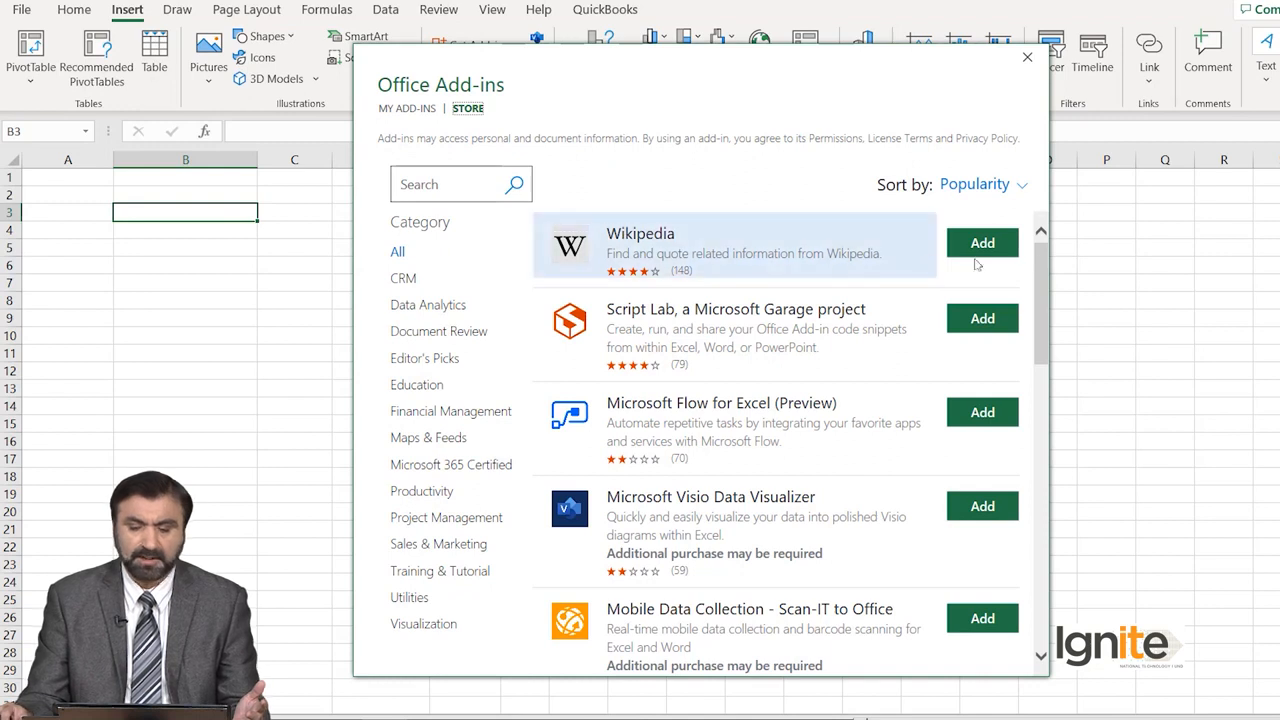
pyautogui.moveTo(1045, 263); pyautogui.dragTo(1039, 624)
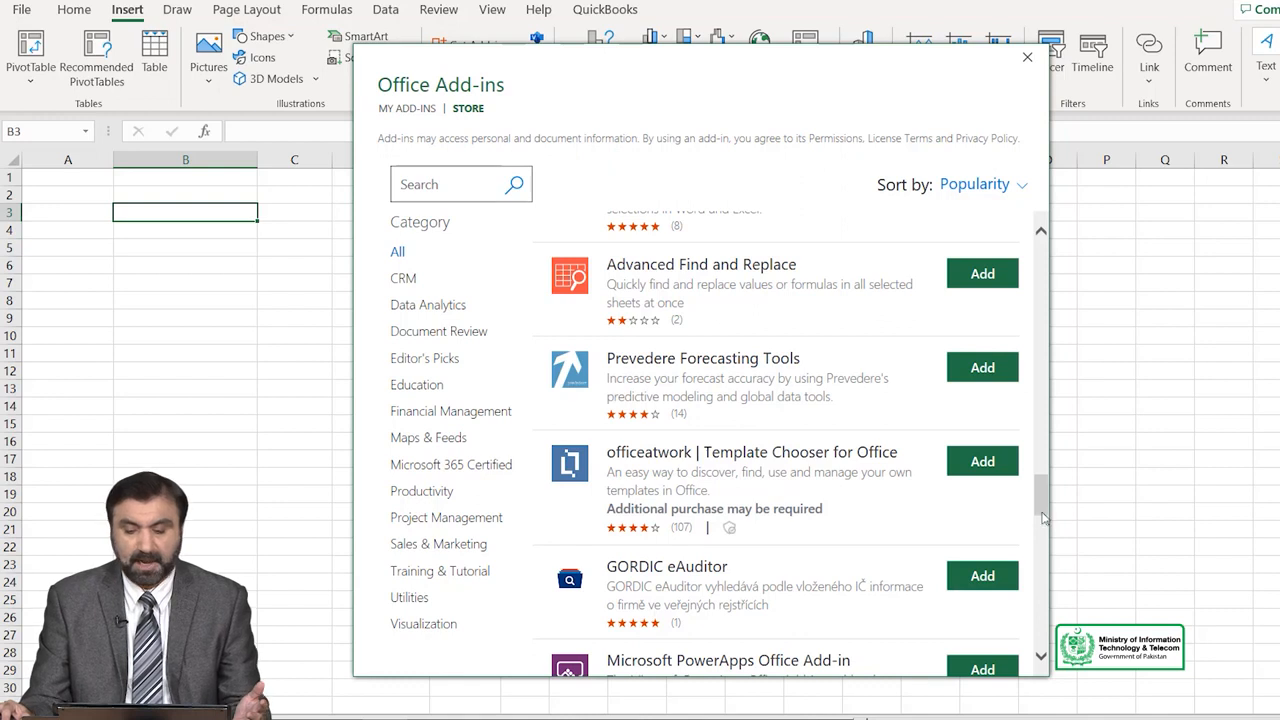
pyautogui.moveTo(1043, 507); pyautogui.dragTo(1041, 255)
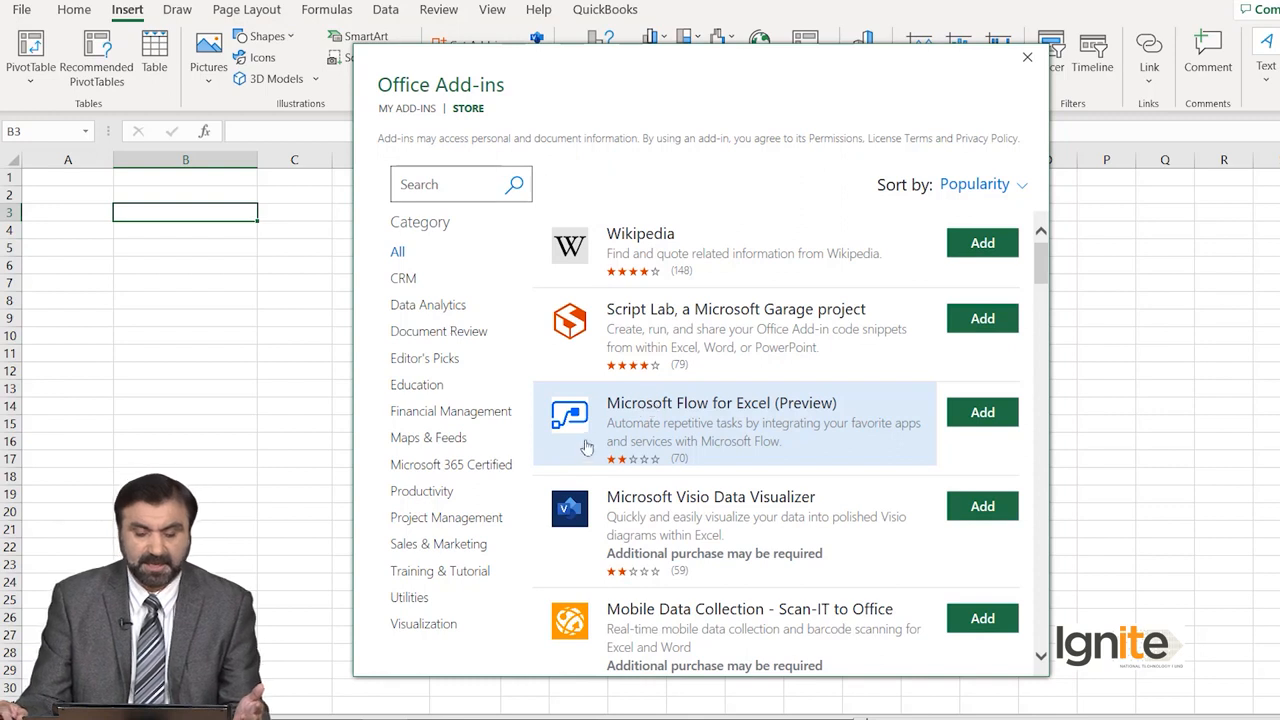
pyautogui.click(435, 499)
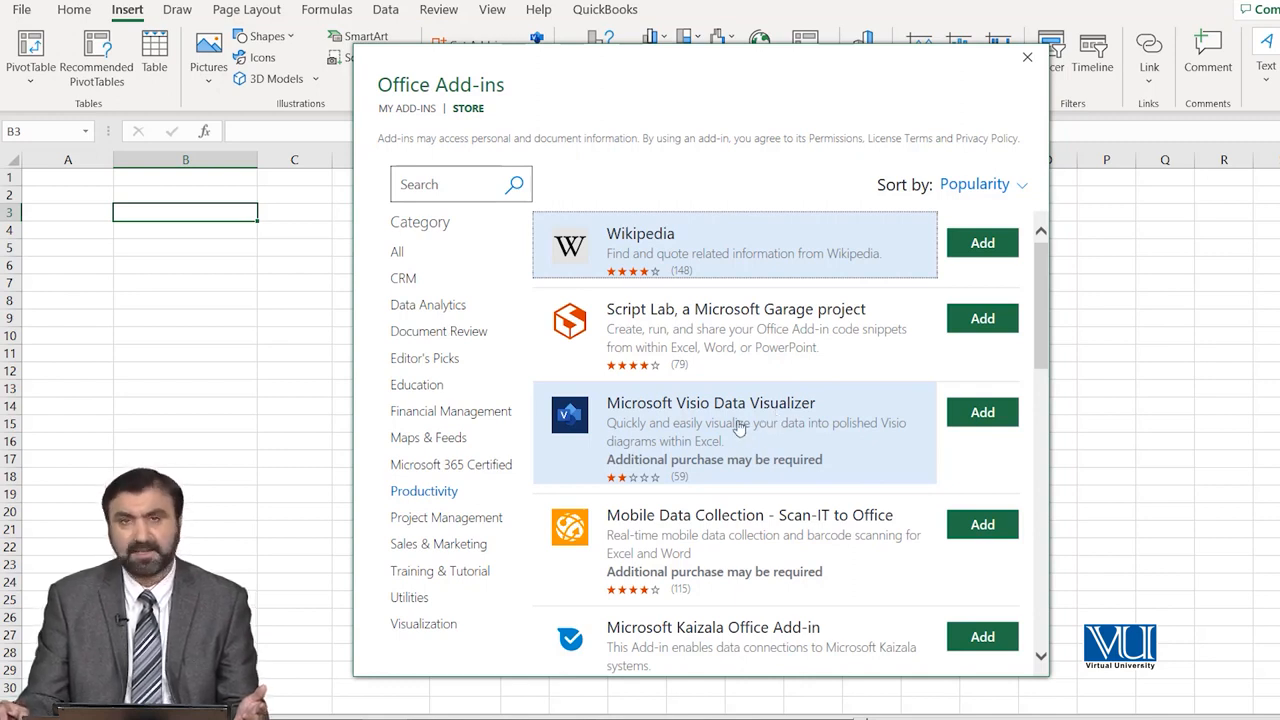
pyautogui.click(990, 414)
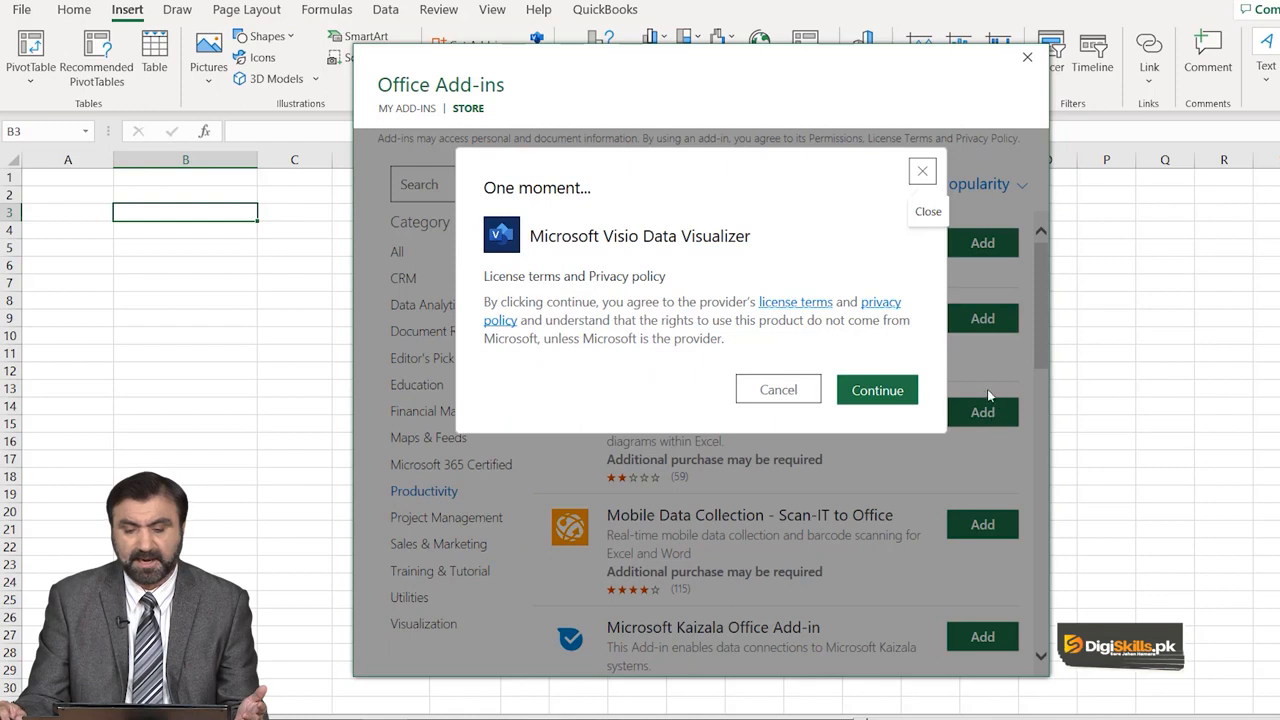
pyautogui.click(873, 392)
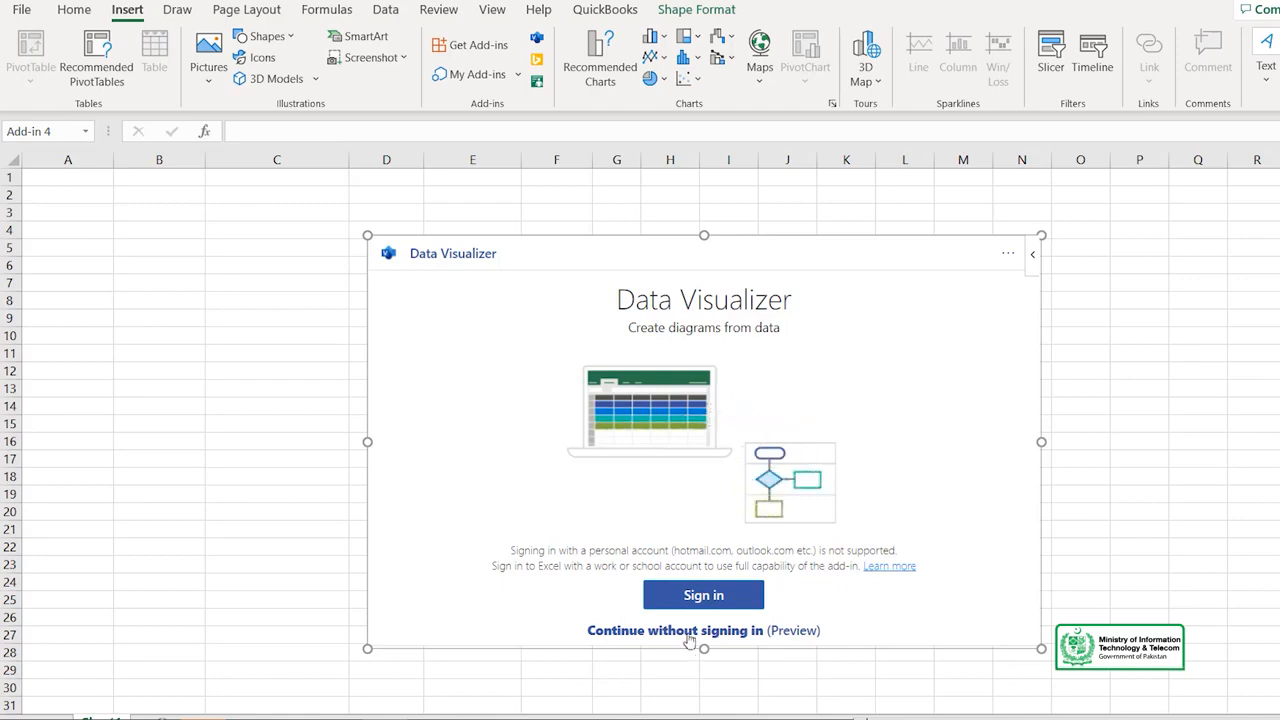
# Continue in Data Visualizer without signing in and create a Quick Start basic flowchart with its starter data.
pyautogui.click(725, 594)
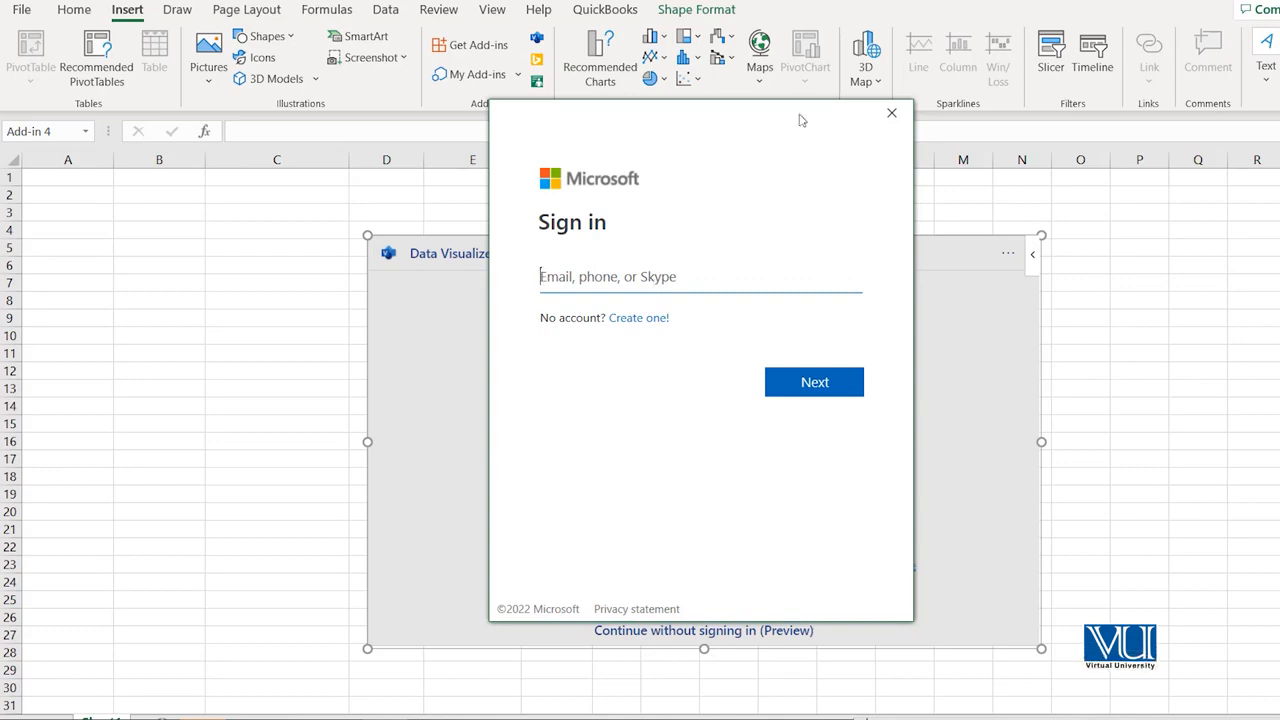
pyautogui.click(891, 113)
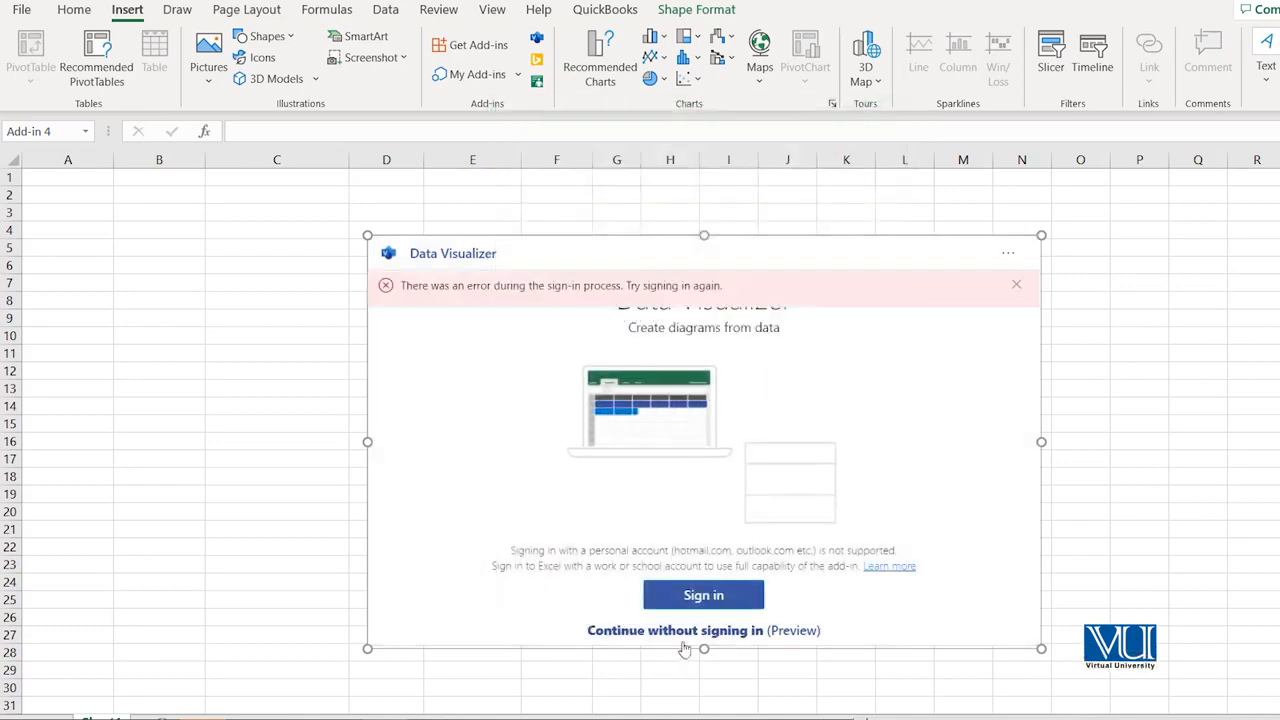
pyautogui.click(682, 631)
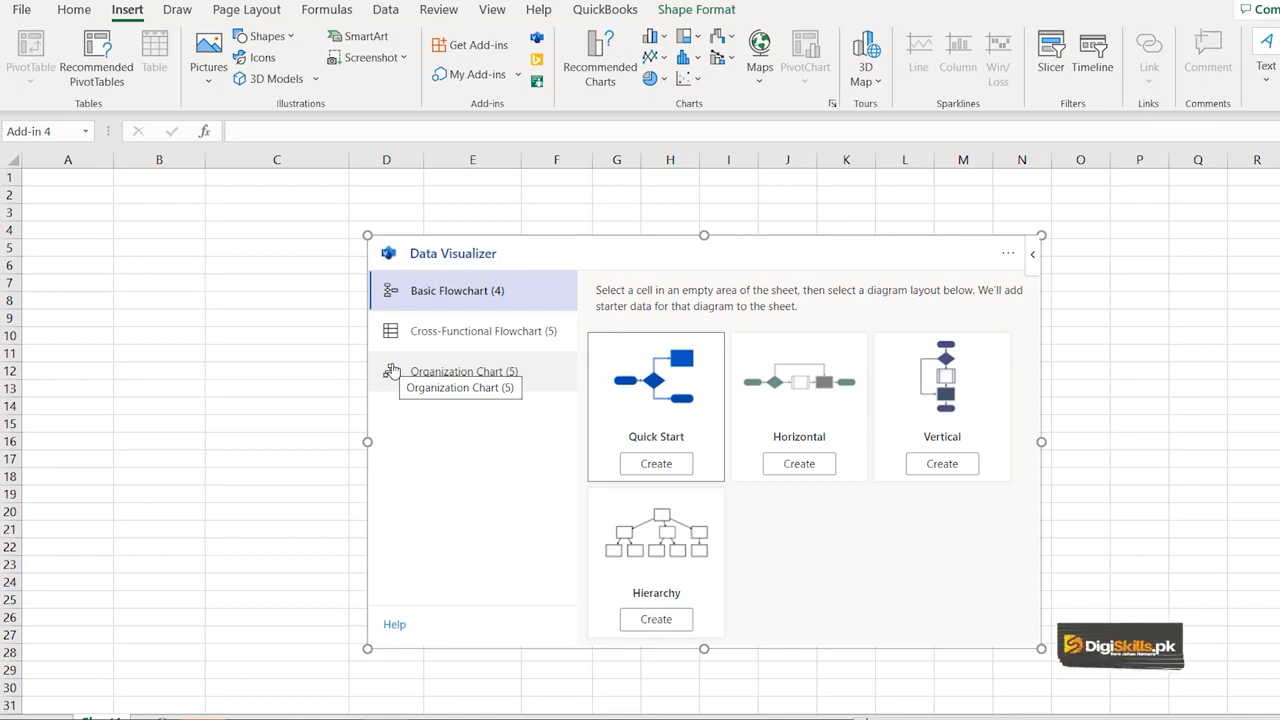
pyautogui.click(655, 463)
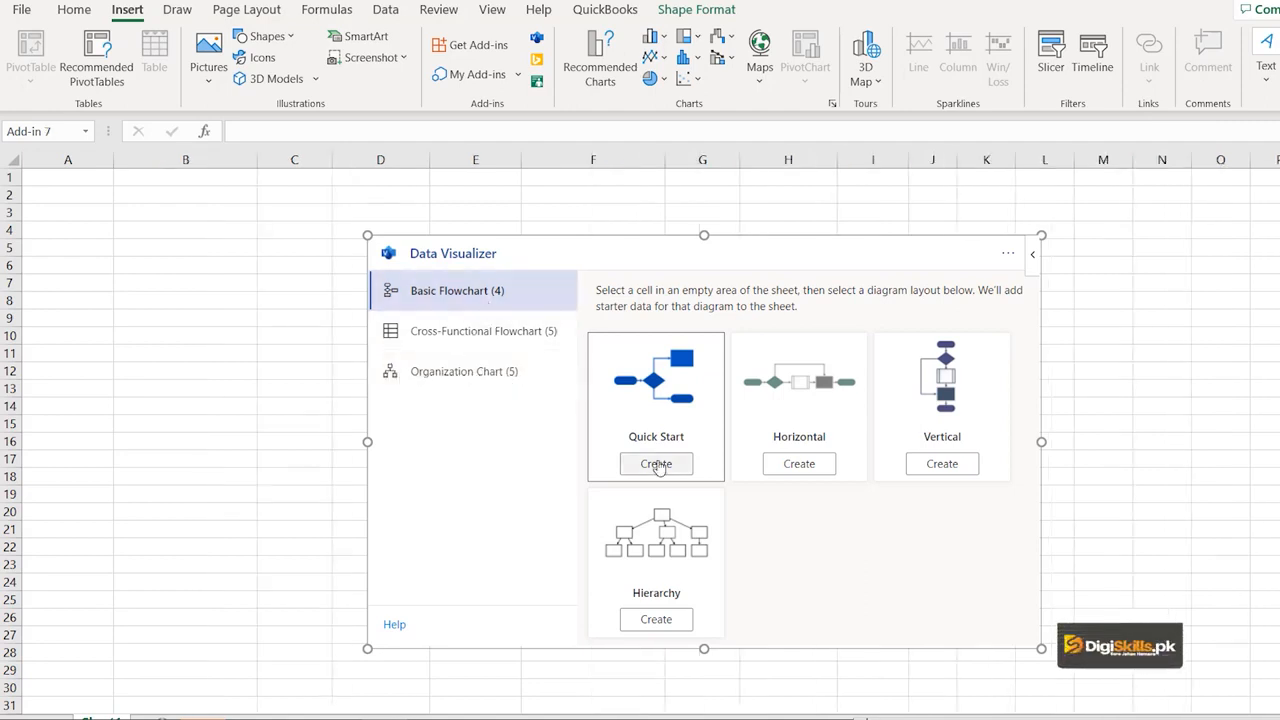
pyautogui.click(657, 462)
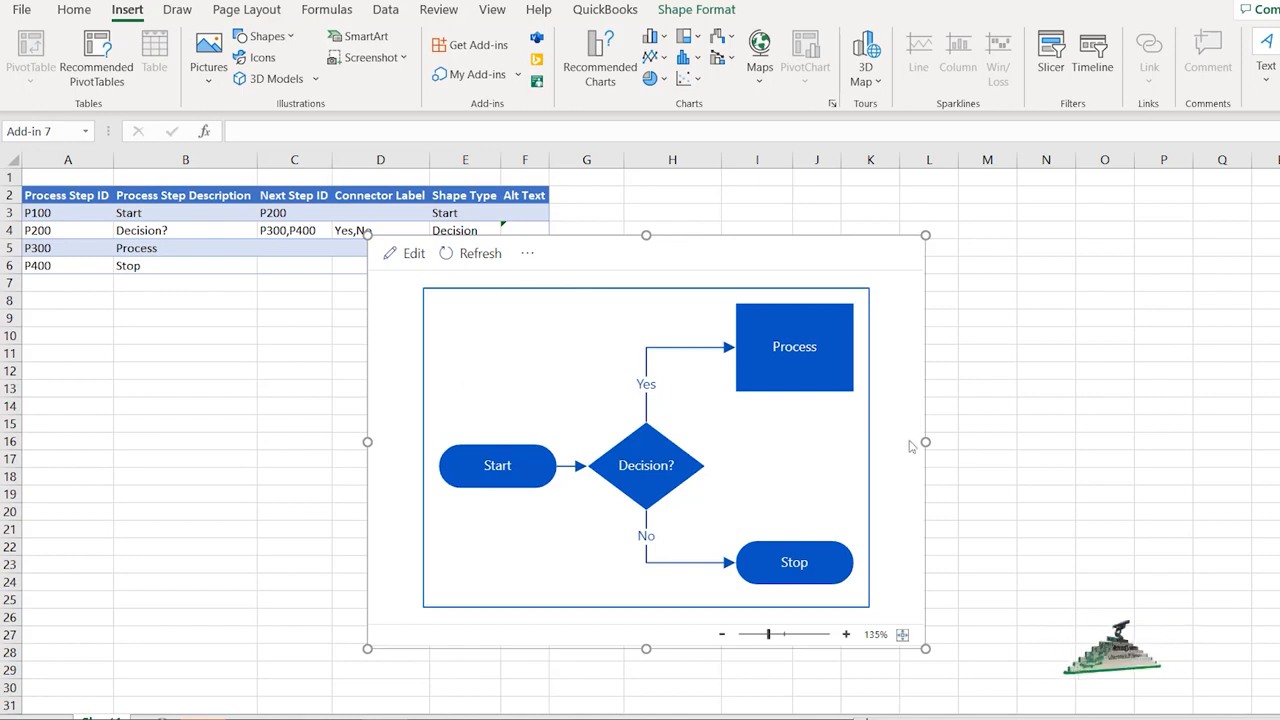
# Extend the flowchart frame's right edge and pull its left edge rightward to clear the data table, and return to column A.
pyautogui.moveTo(925, 441); pyautogui.dragTo(1279, 441)
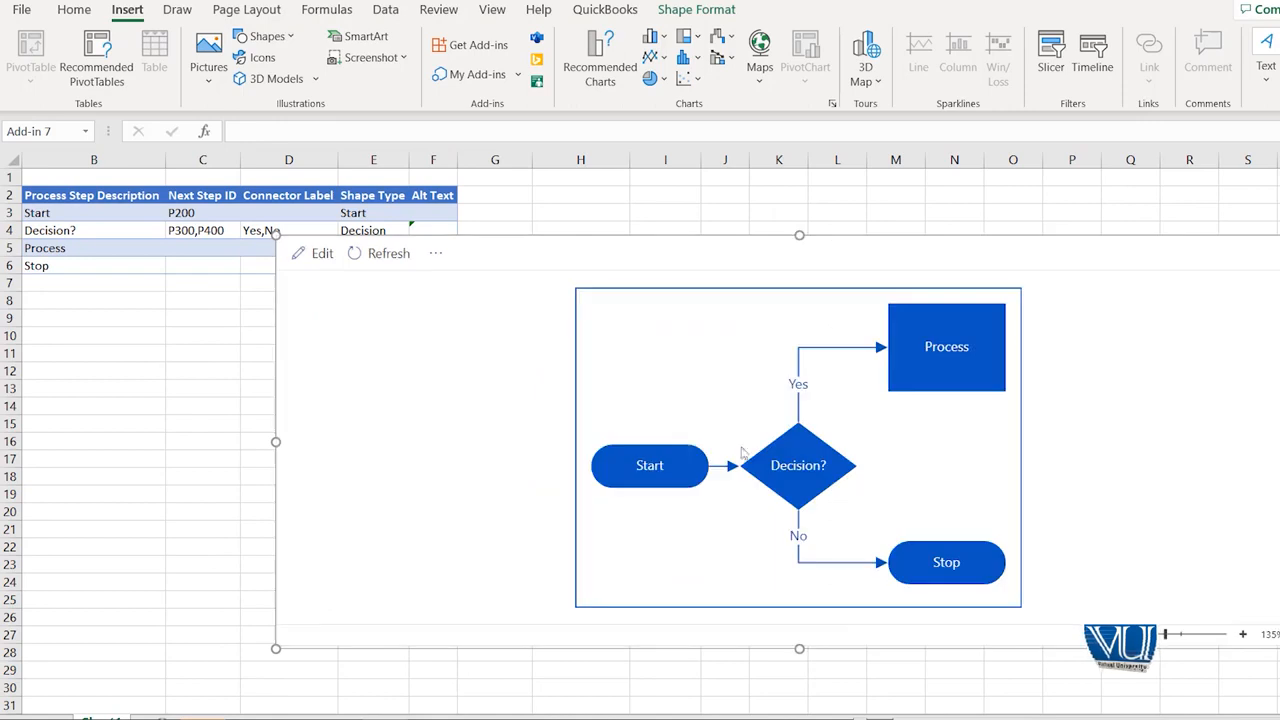
pyautogui.moveTo(272, 441); pyautogui.dragTo(681, 441)
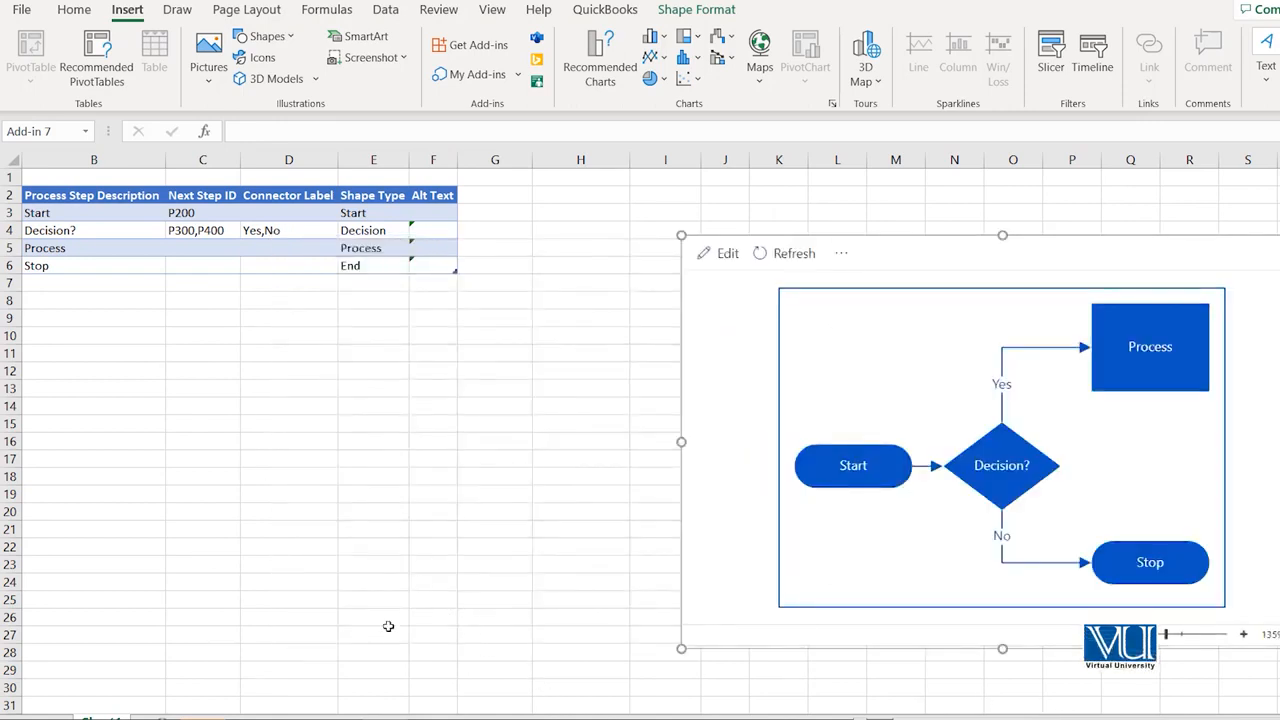
pyautogui.click(292, 690)
pyautogui.press('Home')
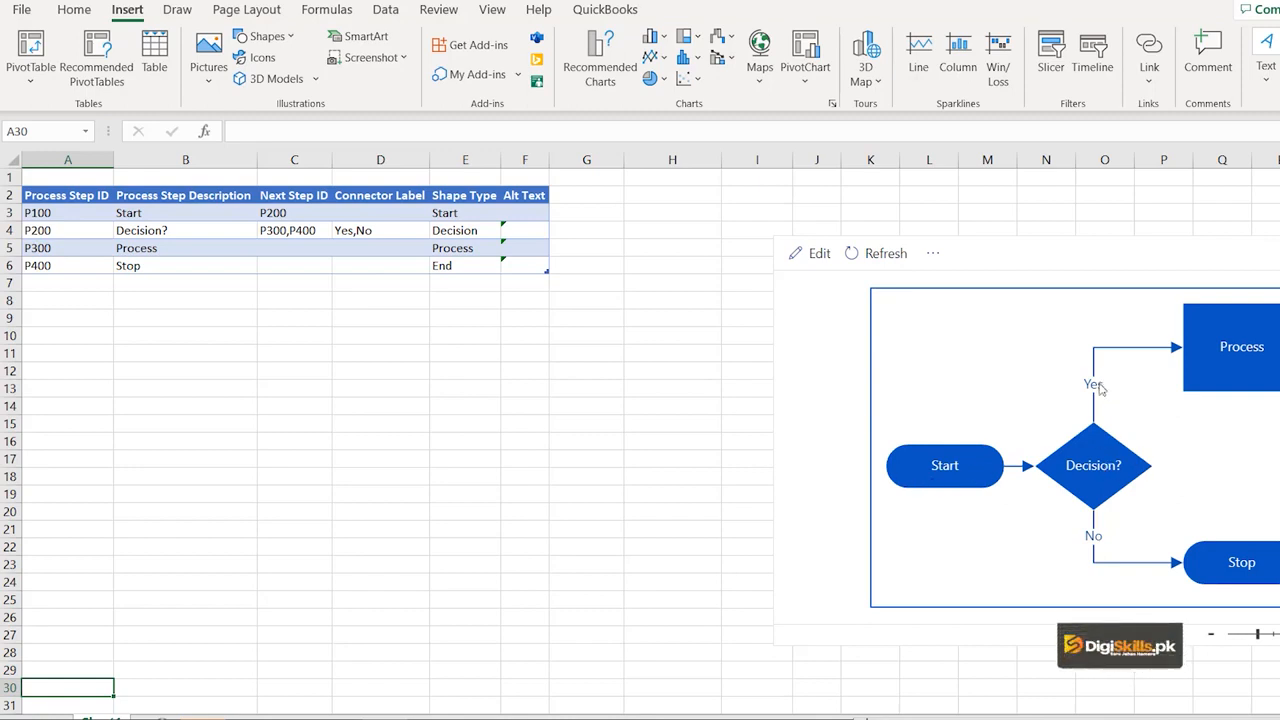
# Set the connector labels of the Decision? step in D4 to 1,0 and refresh the flowchart.
pyautogui.click(360, 230)
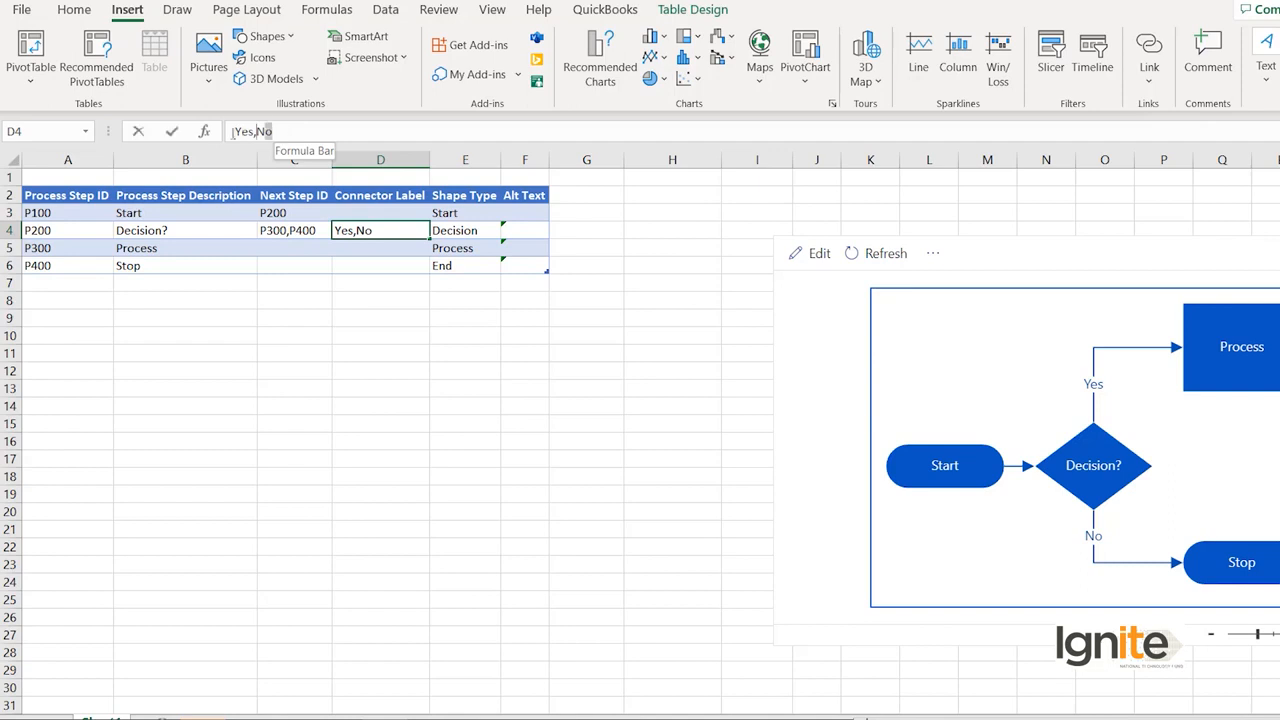
pyautogui.doubleClick(233, 131)
pyautogui.write('1')
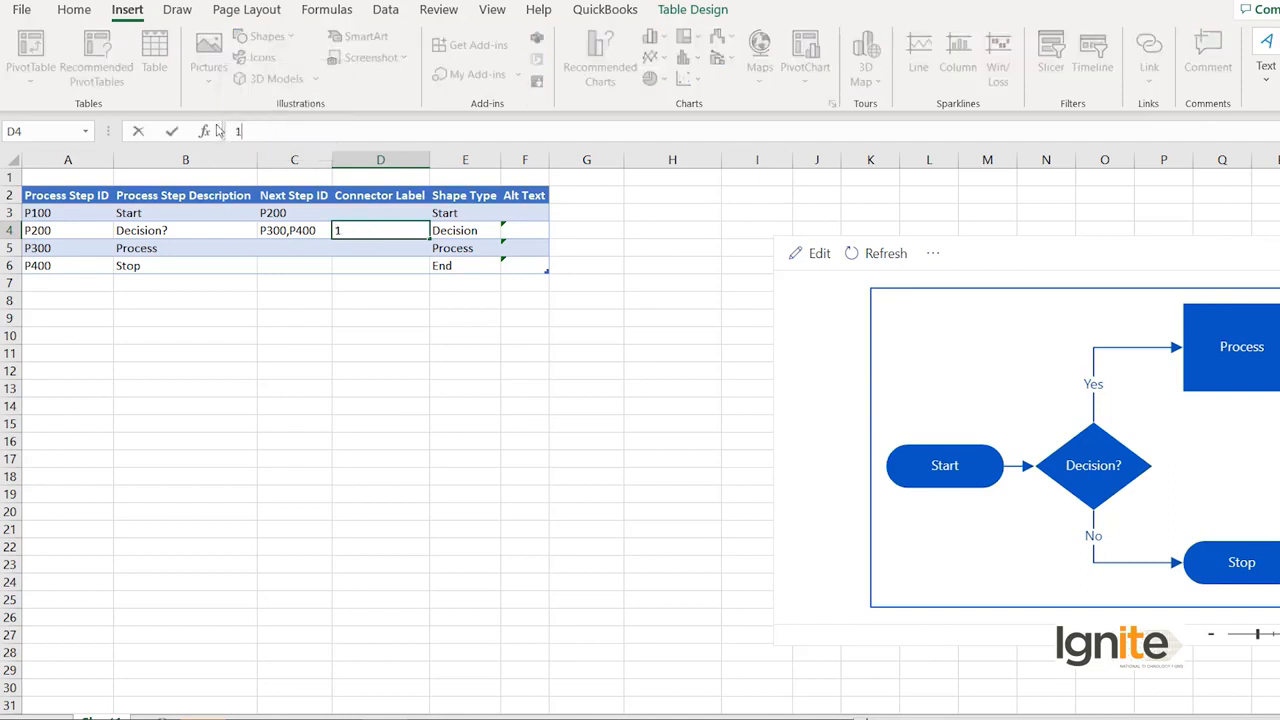
pyautogui.write(',0')
pyautogui.press('Return')
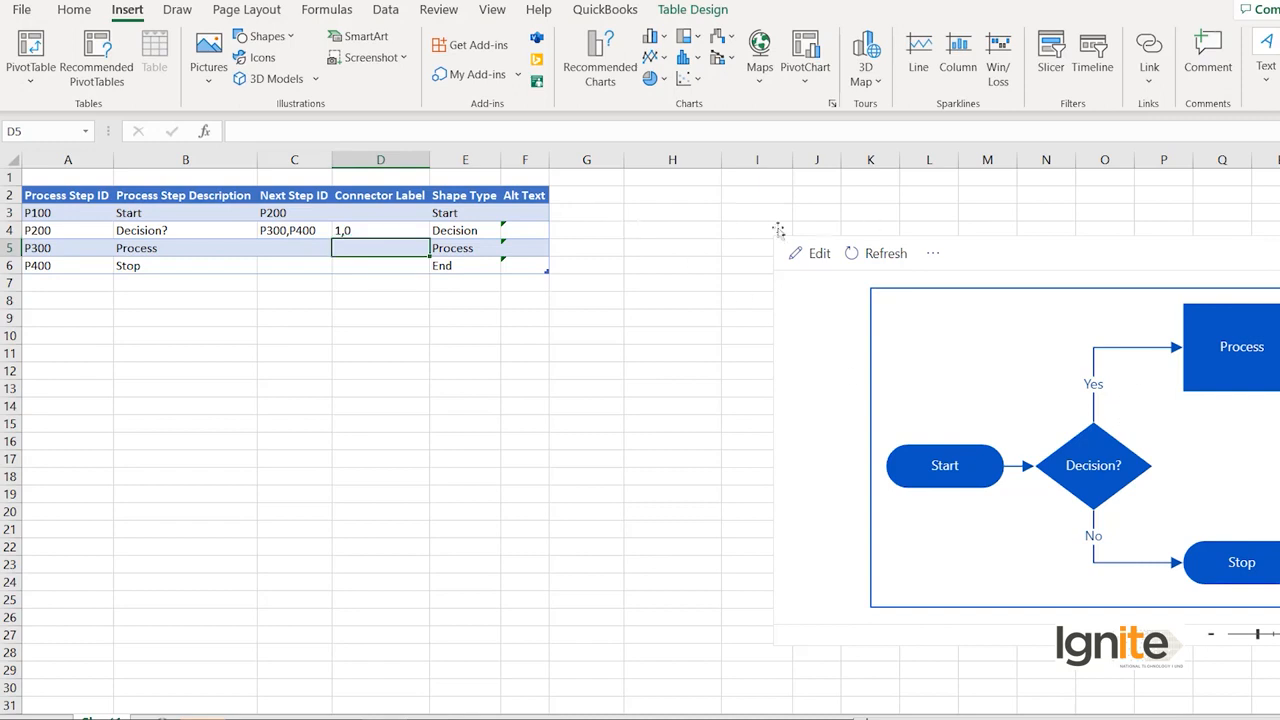
pyautogui.click(870, 253)
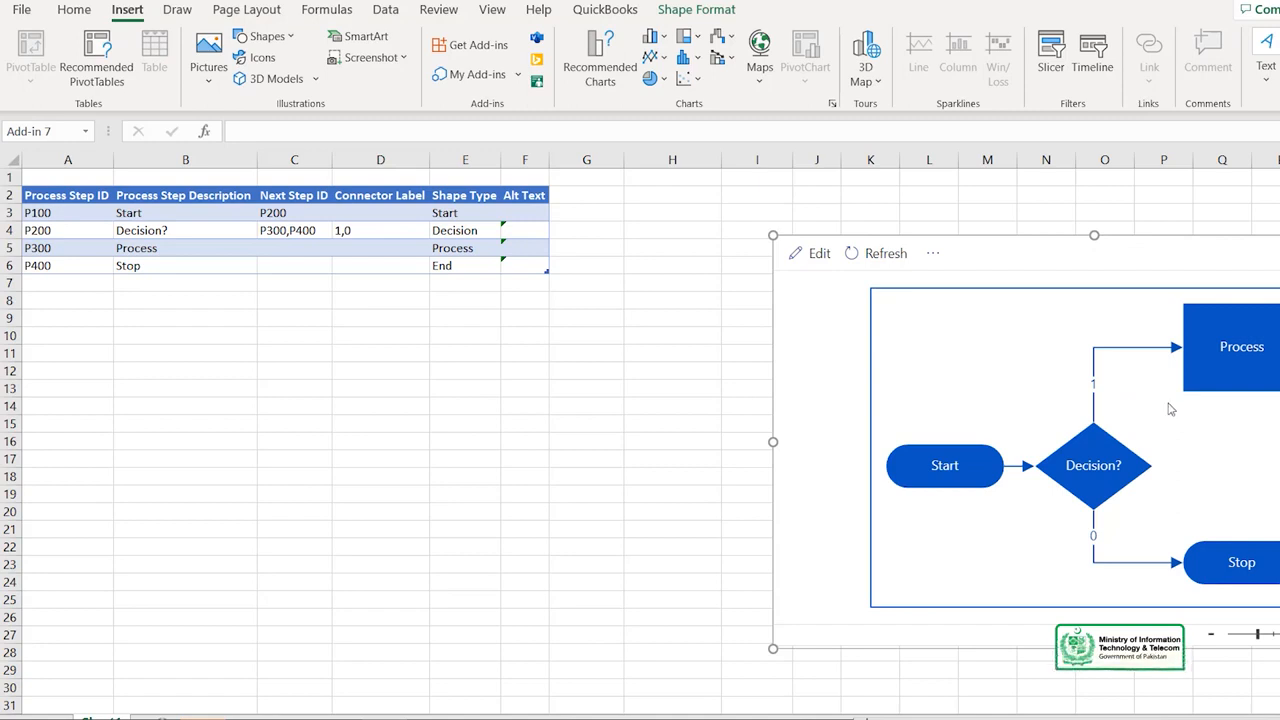
# Add two process step IDs, P500 in A7 and P600 in A8, below P400 in the data table.
pyautogui.click(156, 232)
pyautogui.click(160, 251)
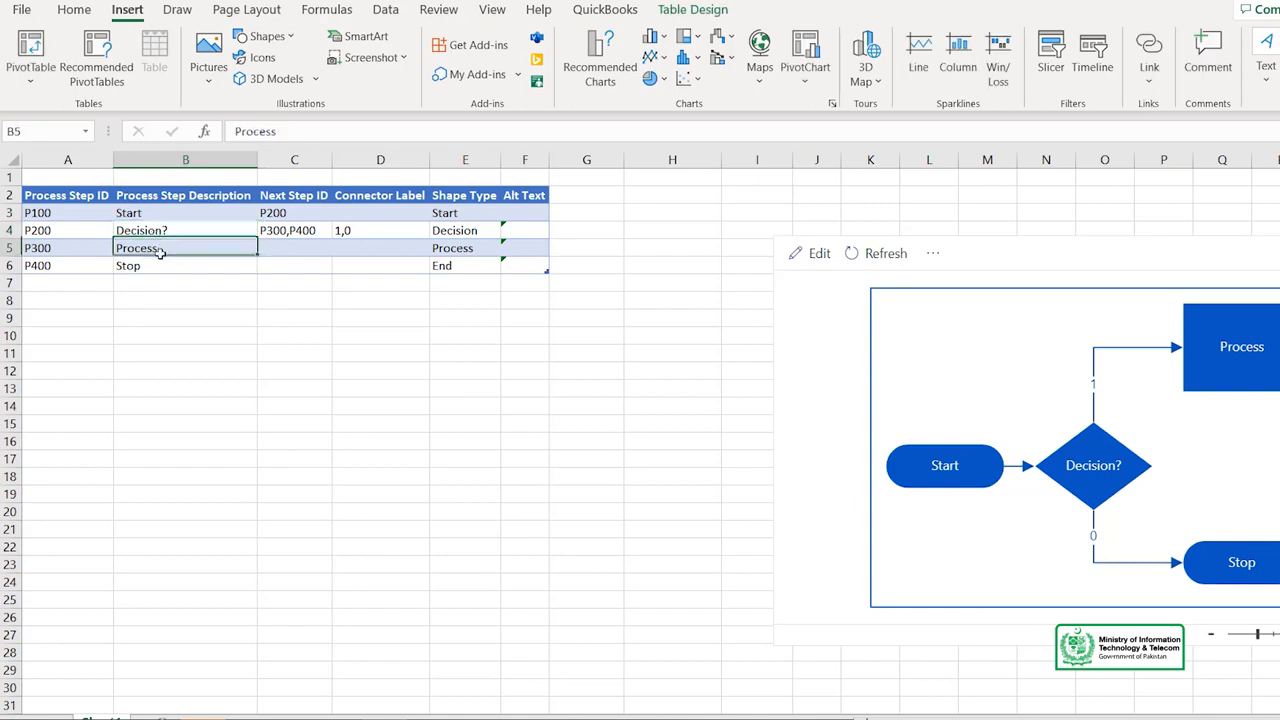
pyautogui.click(79, 282)
pyautogui.write('P500')
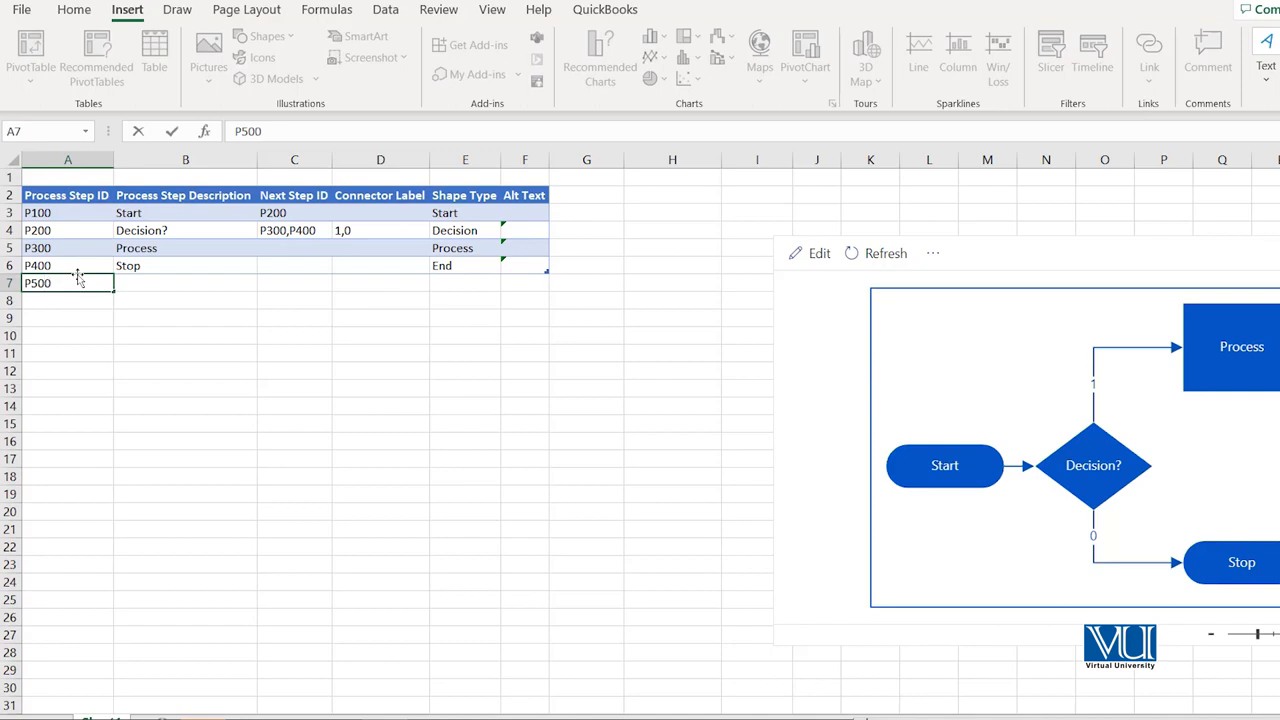
pyautogui.press('Return')
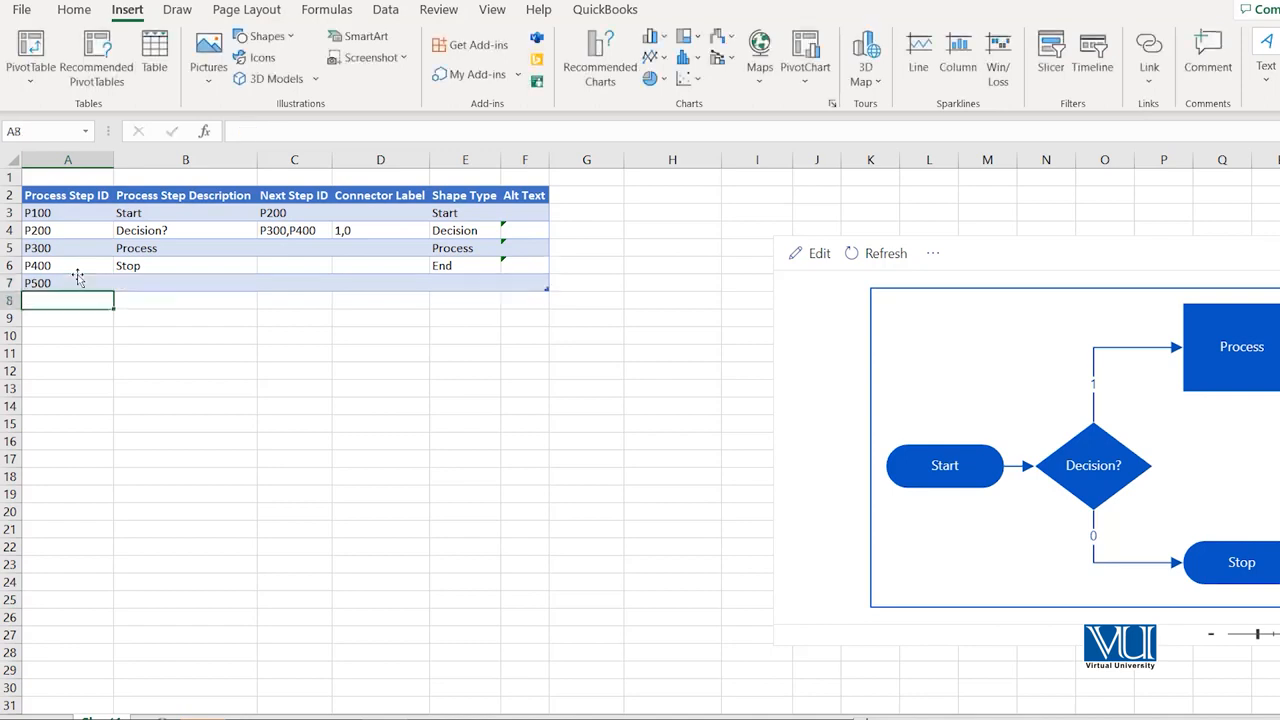
pyautogui.write('P600')
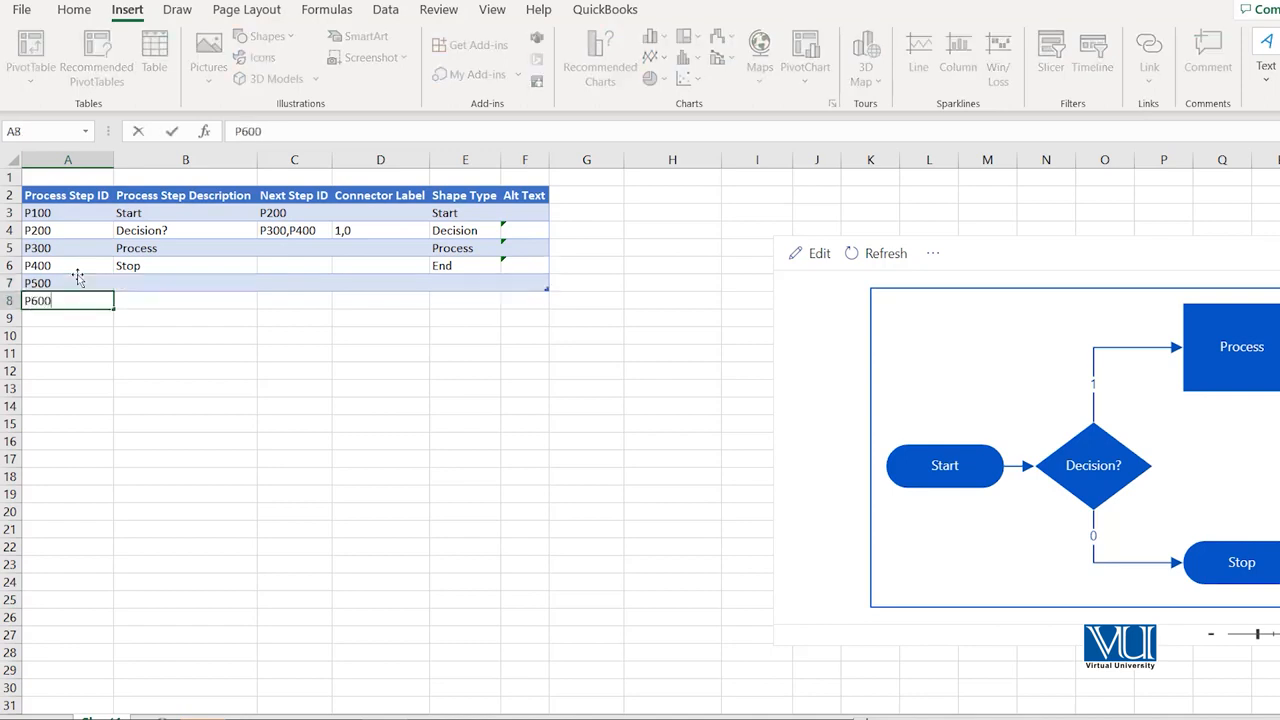
pyautogui.press('Return')
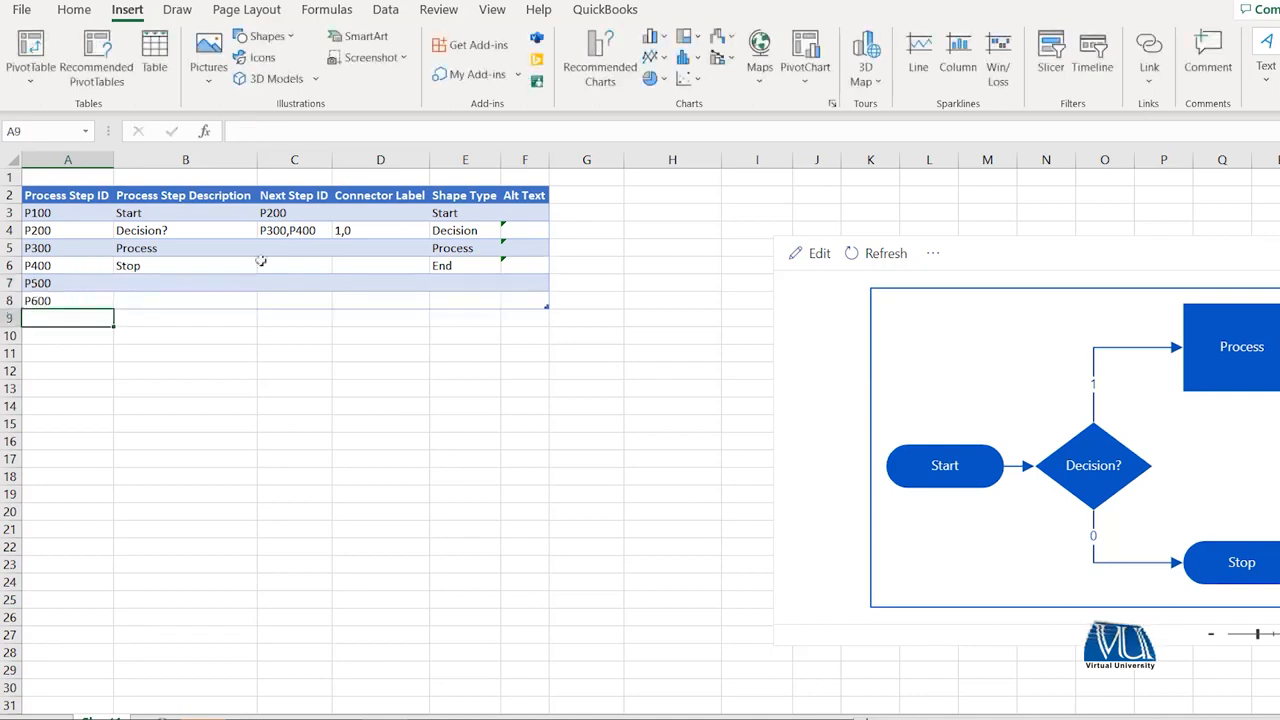
# Describe step P500 as "Photocopier Purchase" and step P600 as "No Purchase", and refresh the flowchart.
pyautogui.click(172, 283)
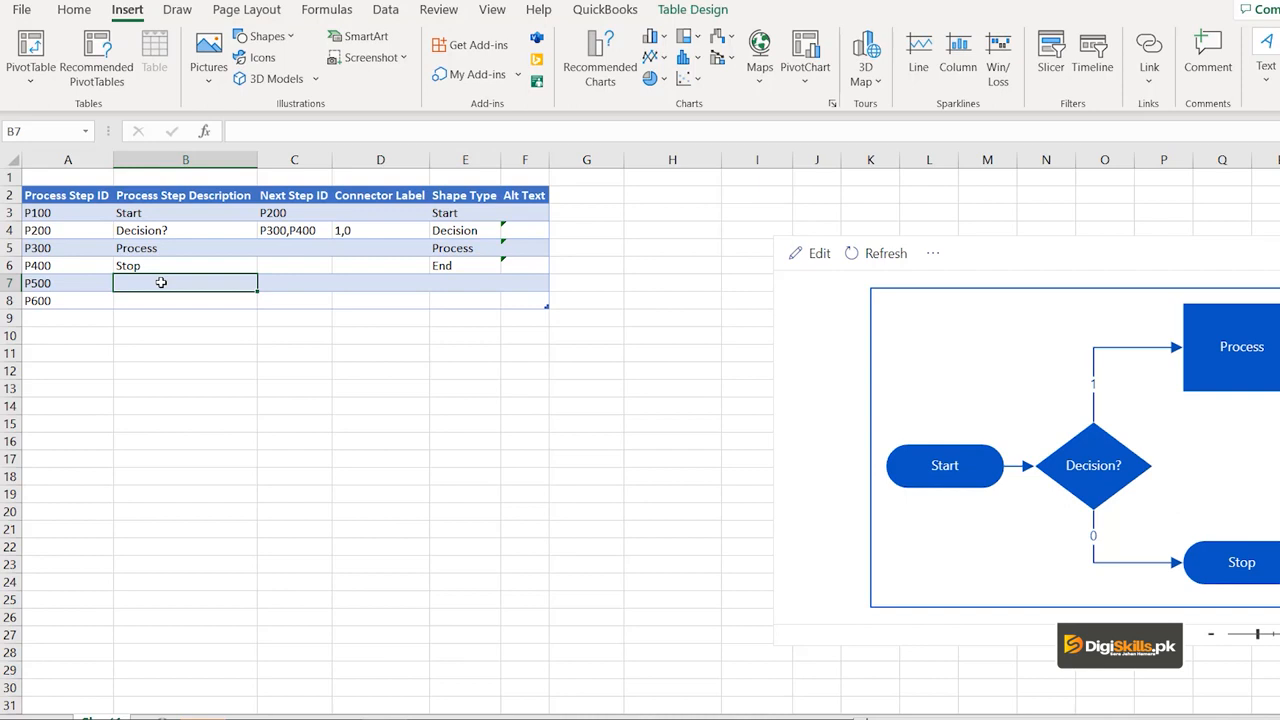
pyautogui.write('Photo')
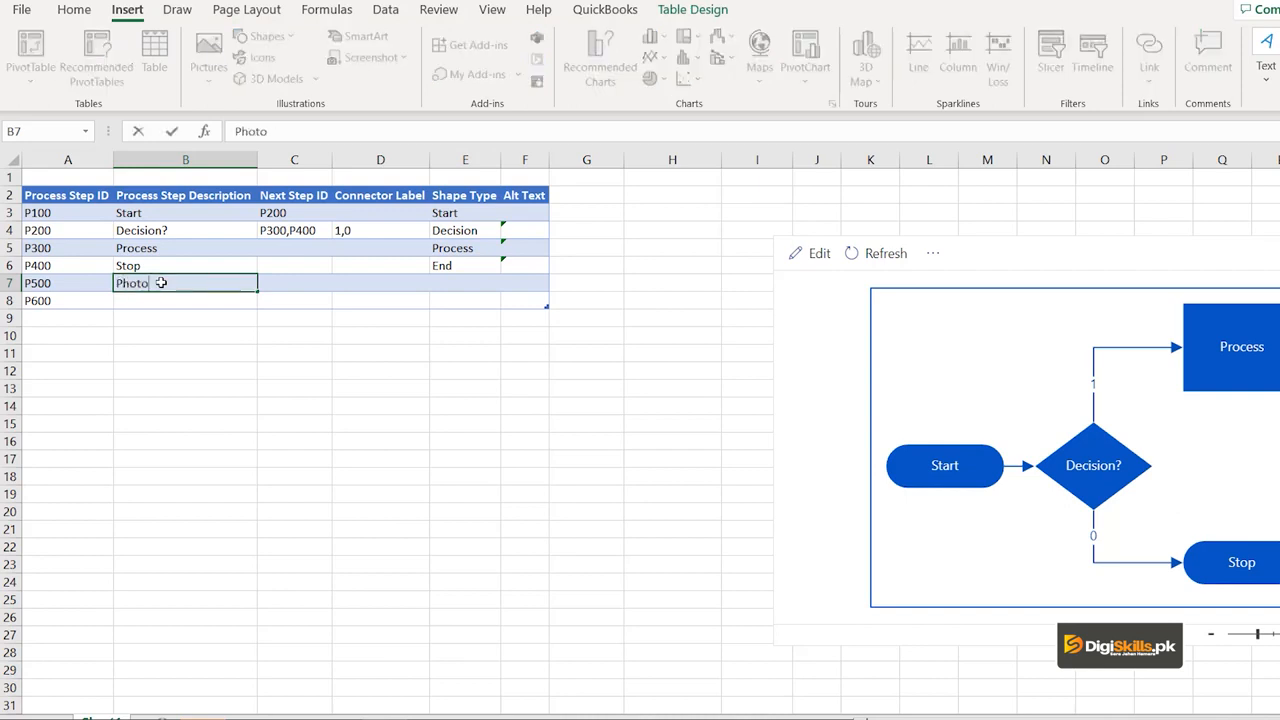
pyautogui.write('copier')
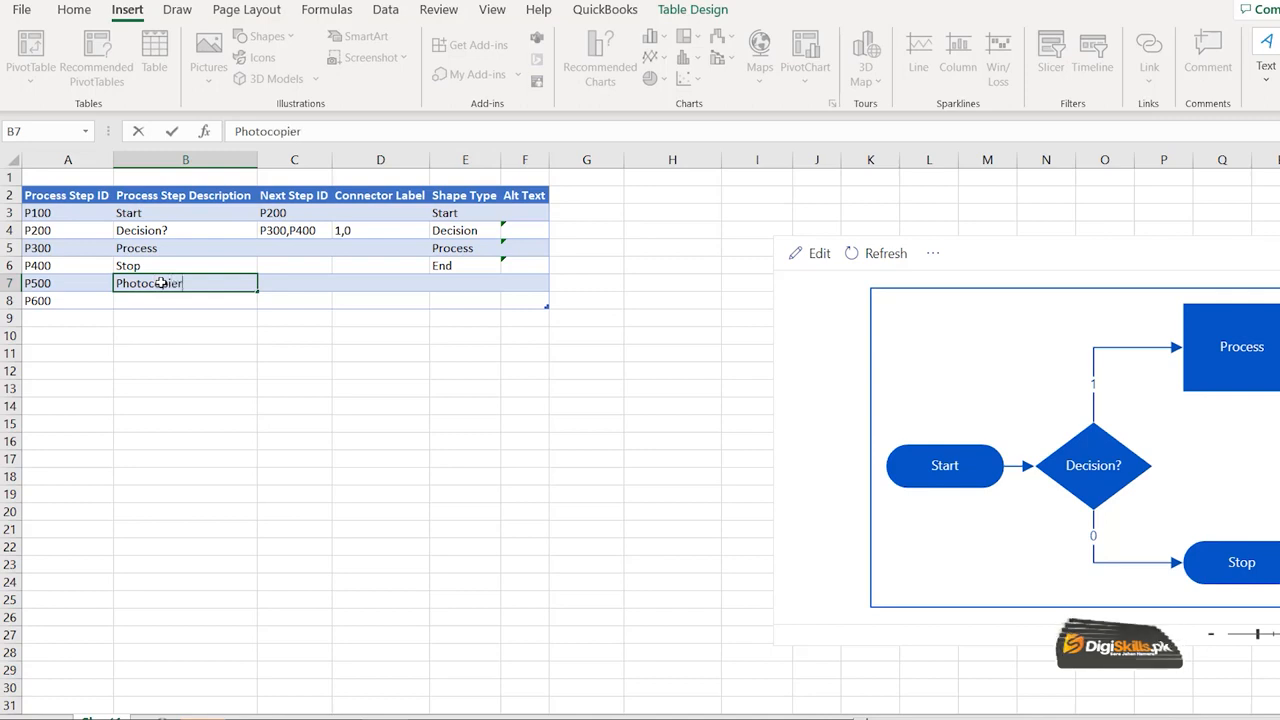
pyautogui.write(' Purchase')
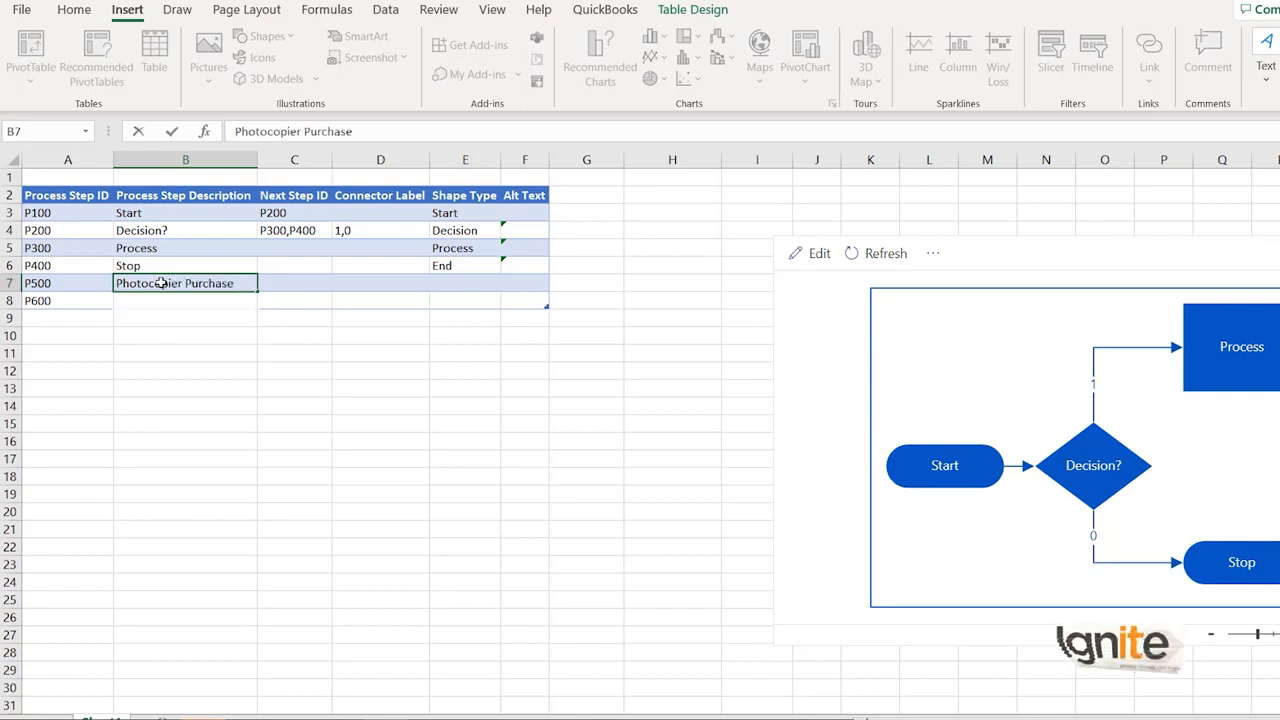
pyautogui.press('Return')
pyautogui.write('No Purchase')
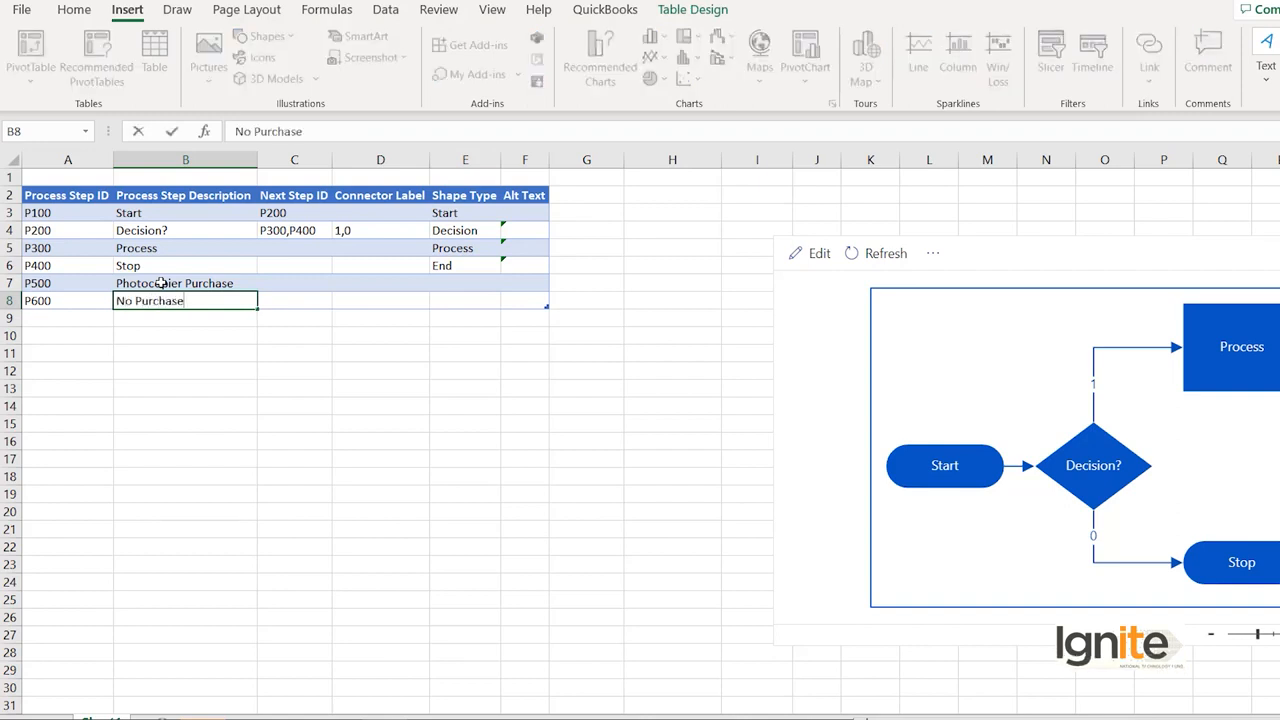
pyautogui.click(224, 400)
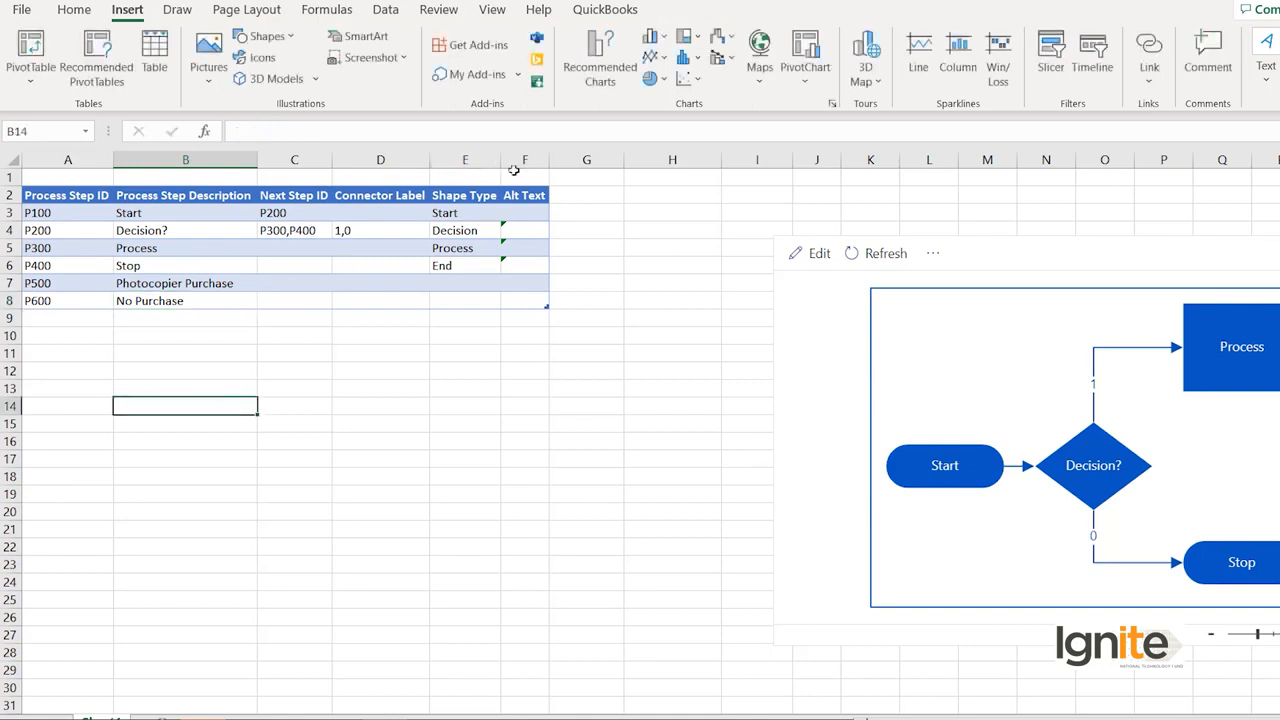
pyautogui.click(886, 255)
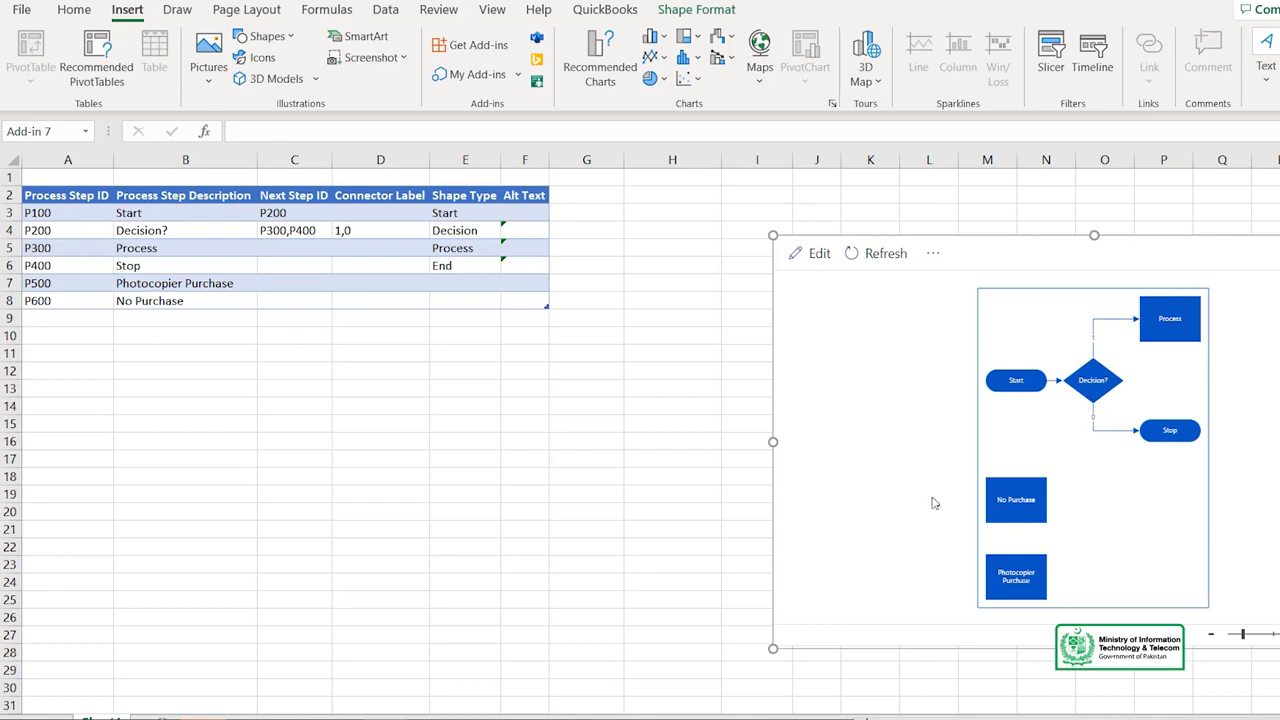
# Link the Process step to both new steps by setting its Next Step ID in C5 to P500,P600, and refresh the flowchart.
pyautogui.click(297, 249)
pyautogui.write('P')
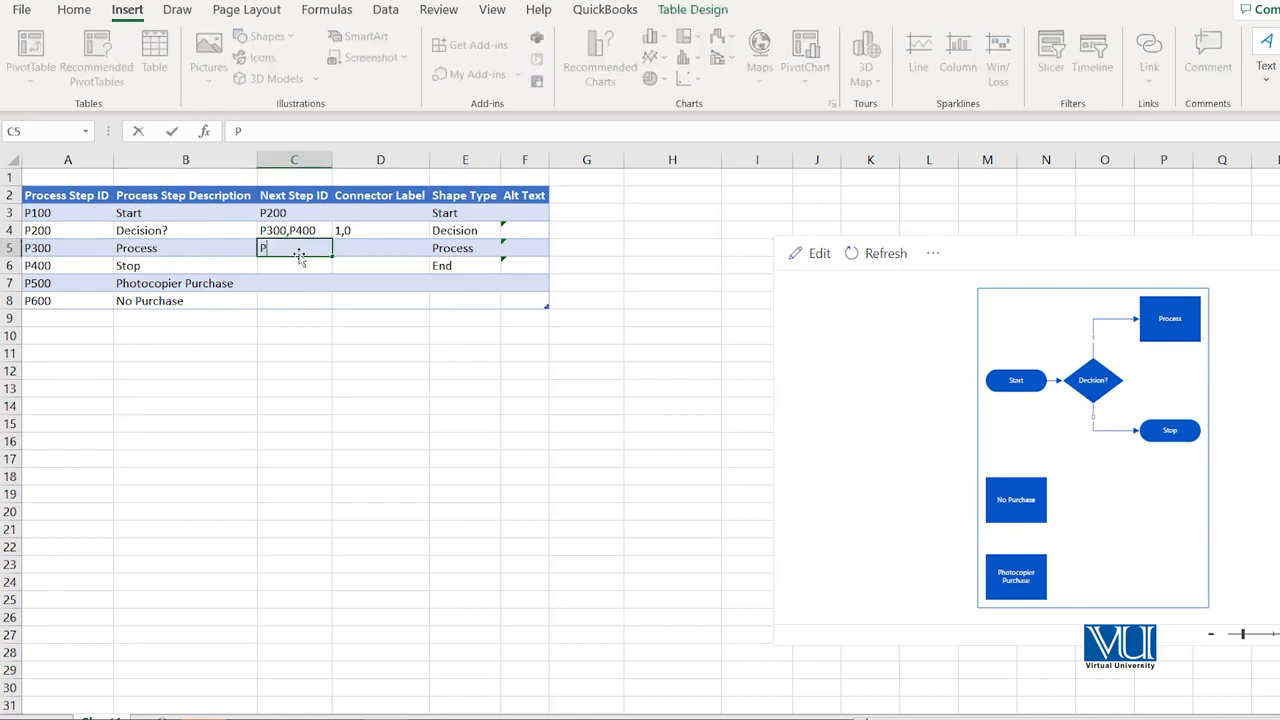
pyautogui.write('500')
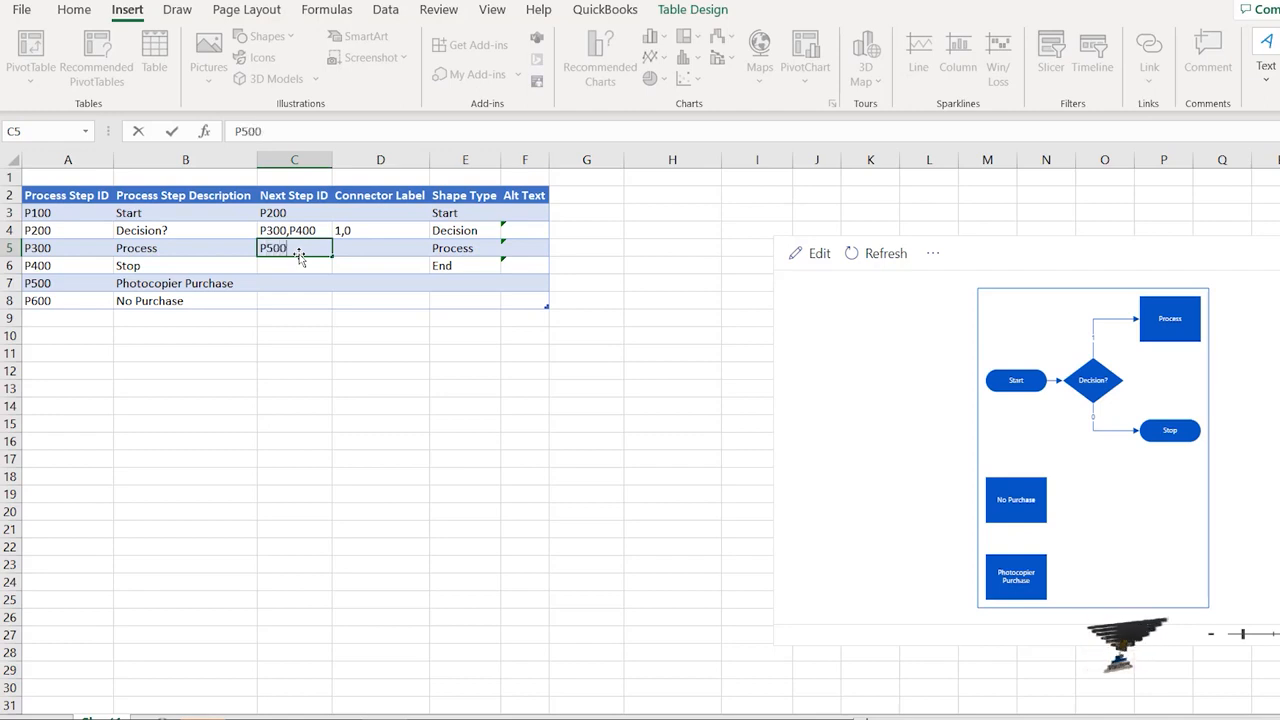
pyautogui.write(',P600')
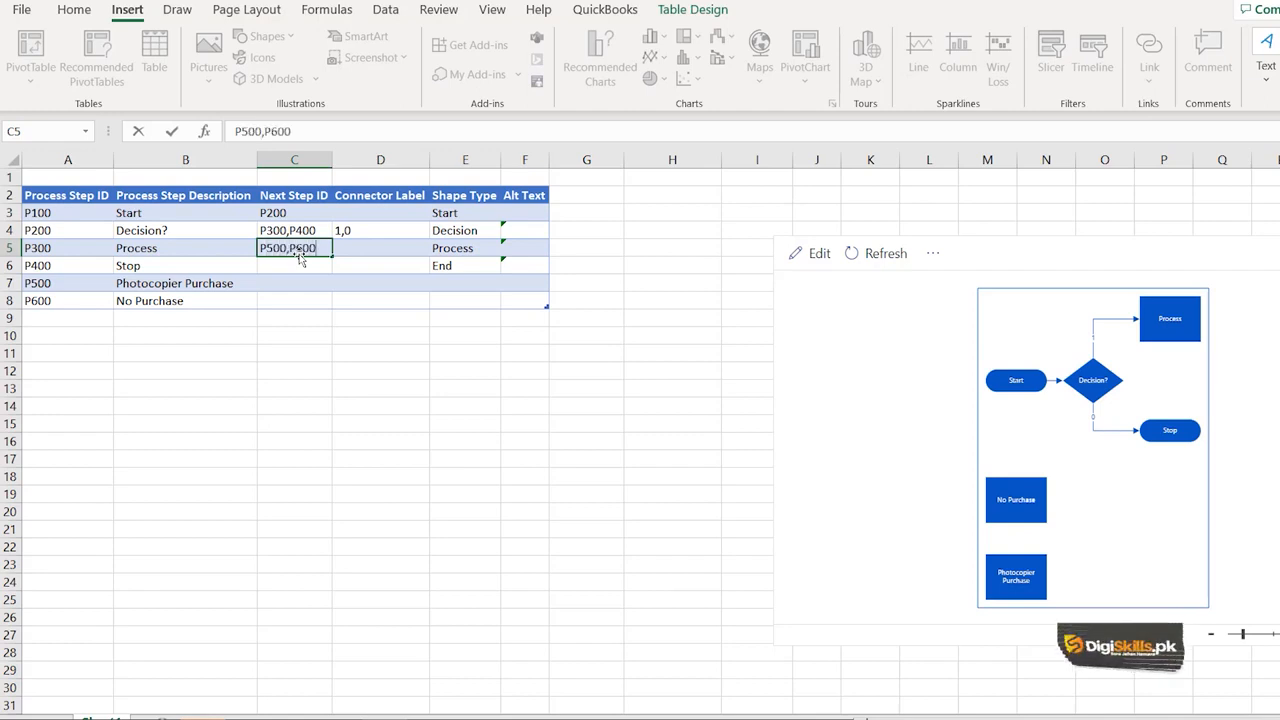
pyautogui.click(899, 257)
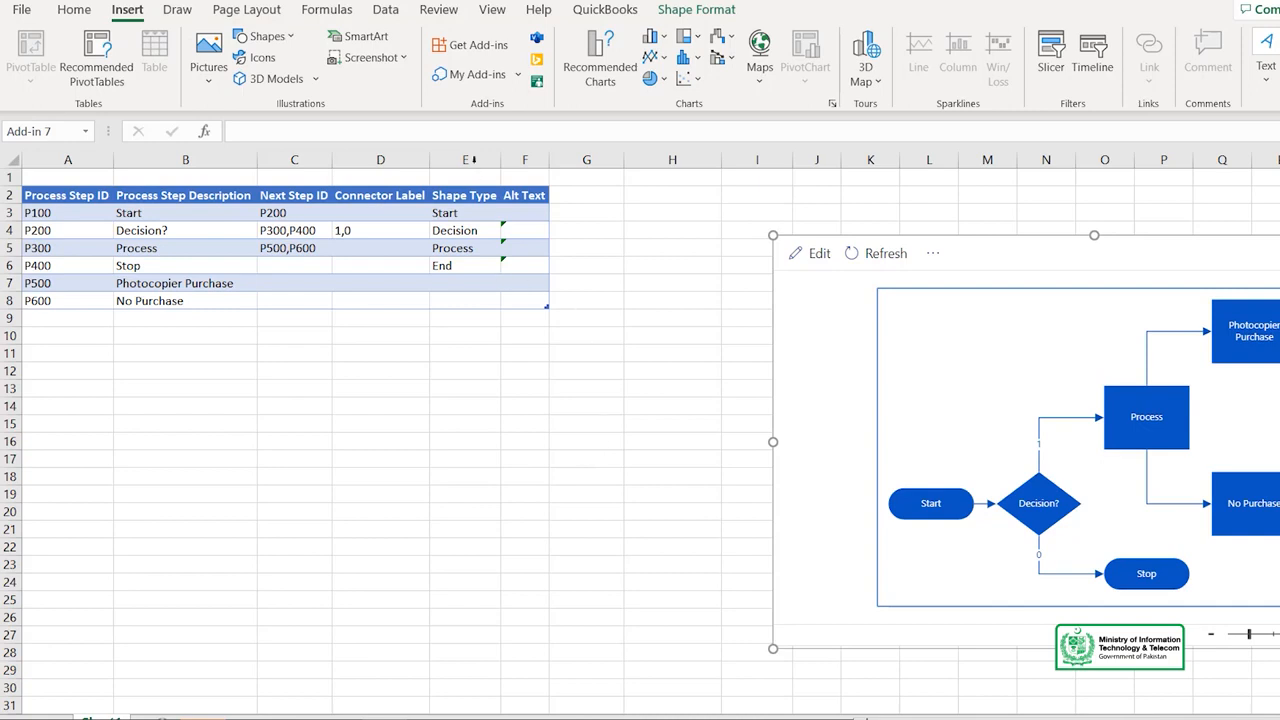
# Add the ExploreTheData add-in from the Productivity category of the Office Add-ins store, agreeing to its terms and conditions.
pyautogui.click(474, 50)
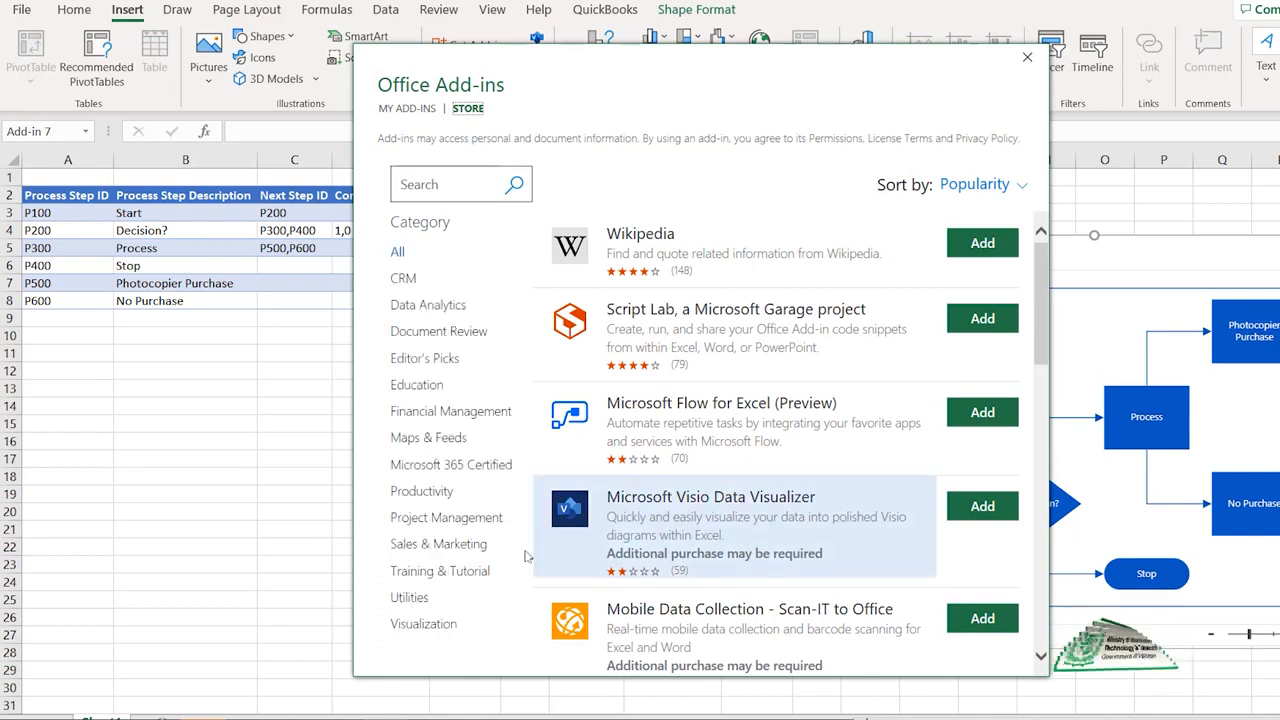
pyautogui.click(424, 491)
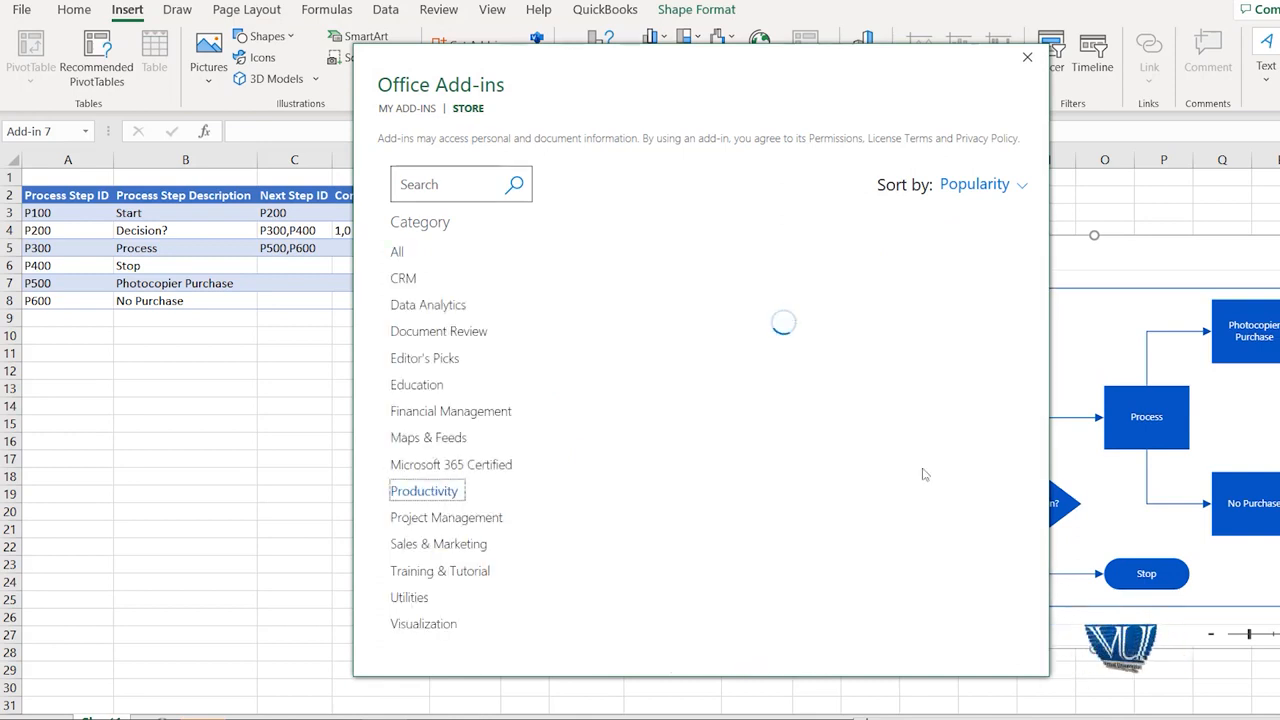
pyautogui.scroll(-4, 860, 490)
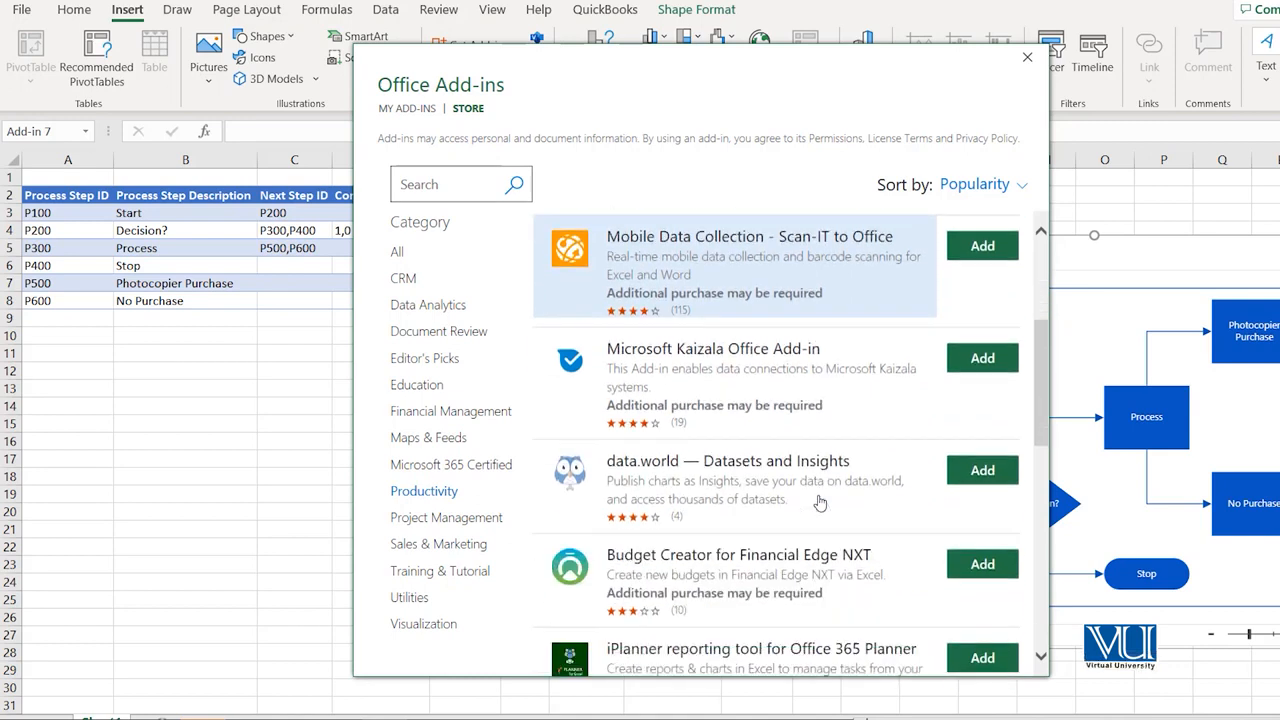
pyautogui.scroll(-5, 818, 502)
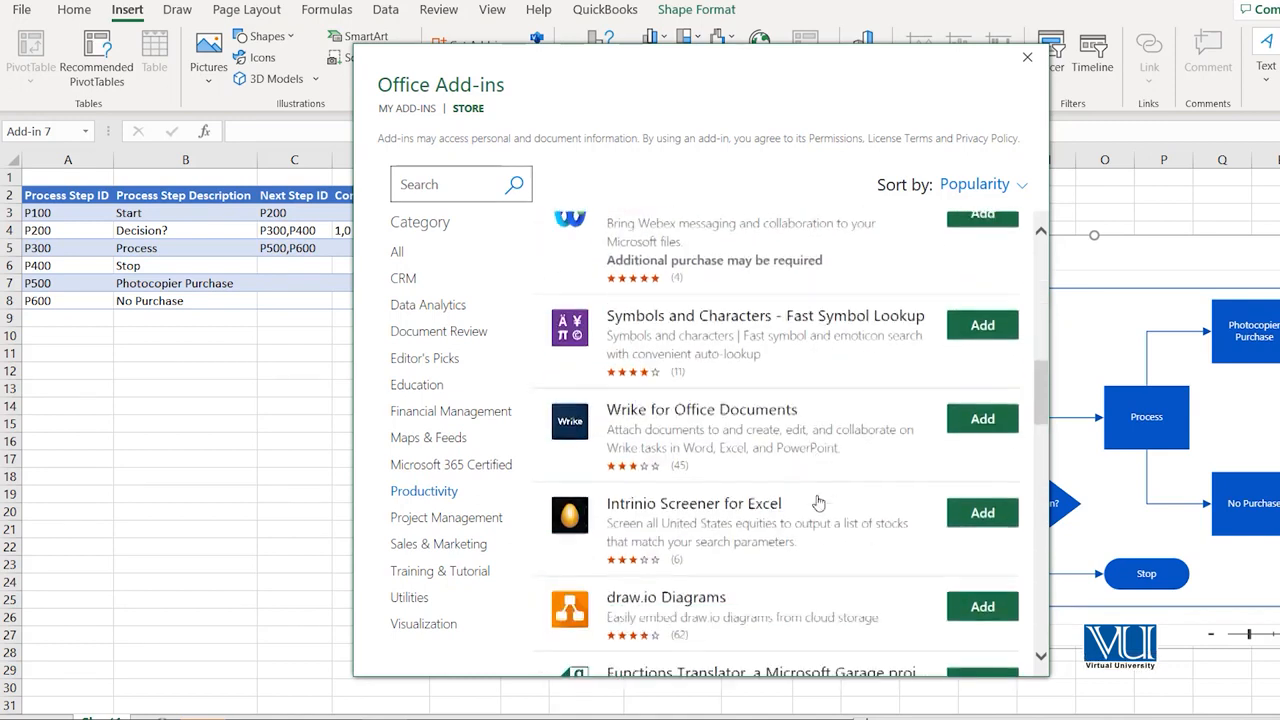
pyautogui.scroll(-3, 818, 502)
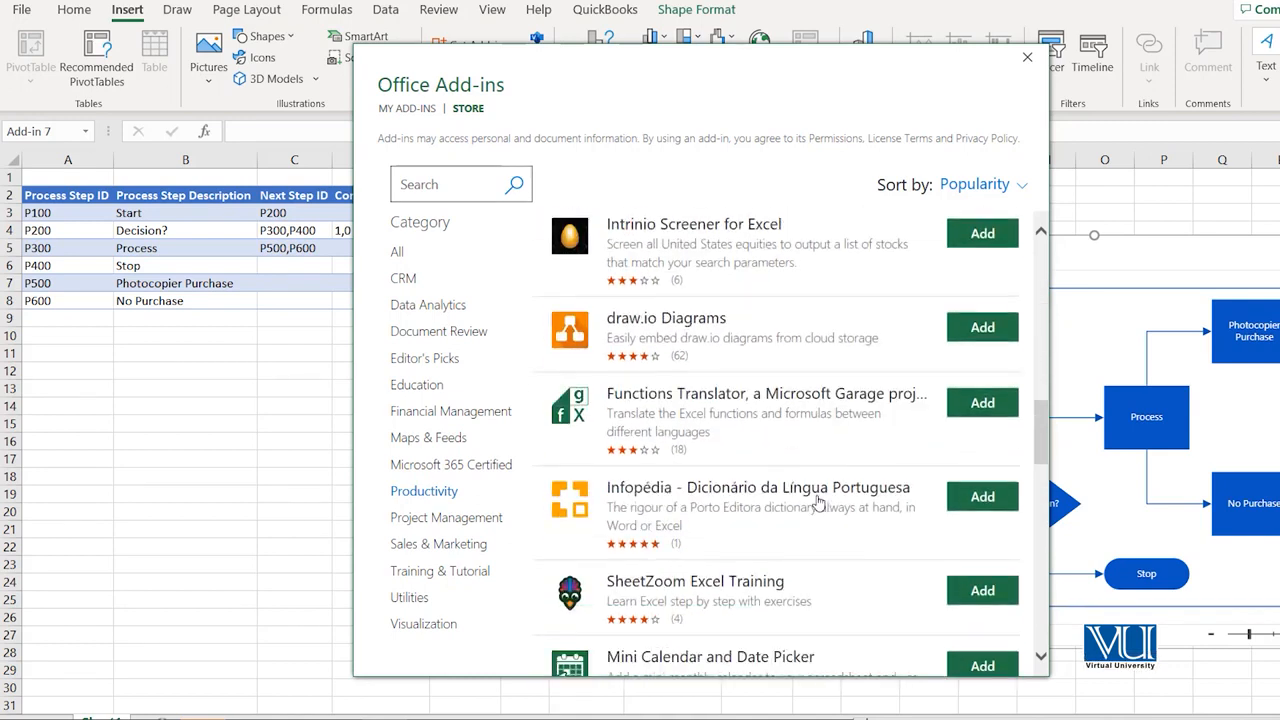
pyautogui.scroll(-5, 818, 502)
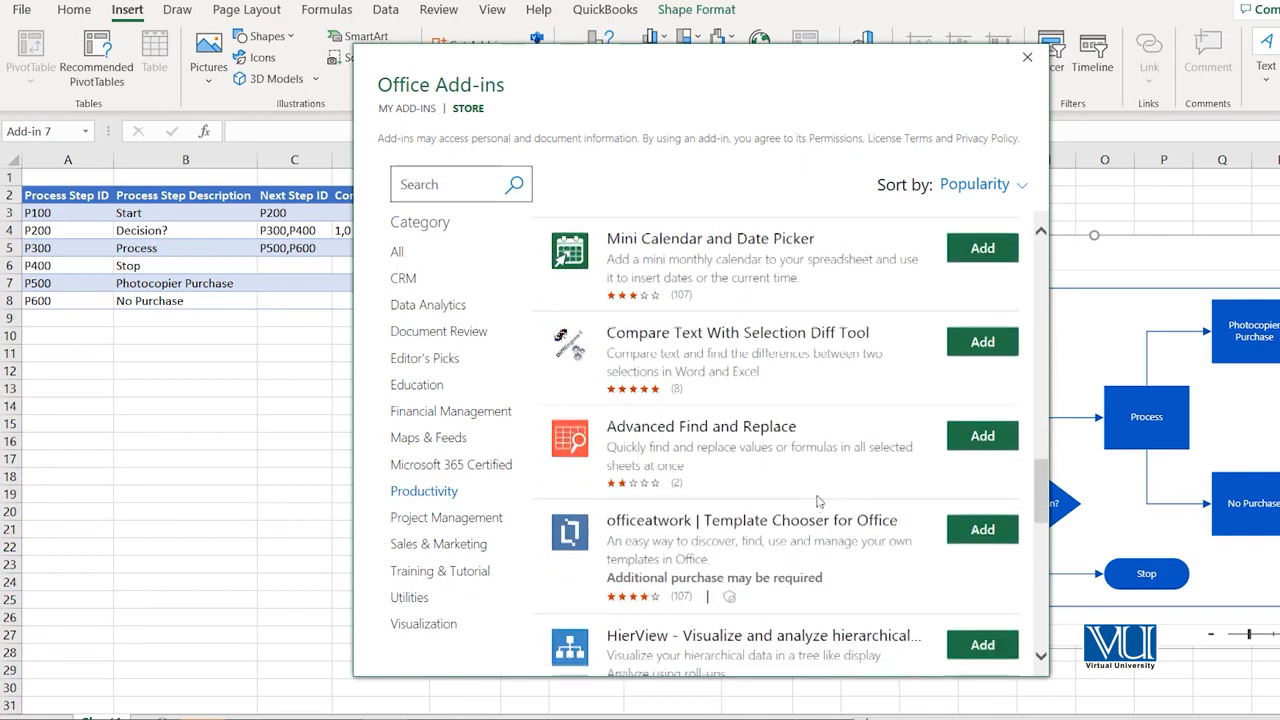
pyautogui.scroll(-1, 818, 502)
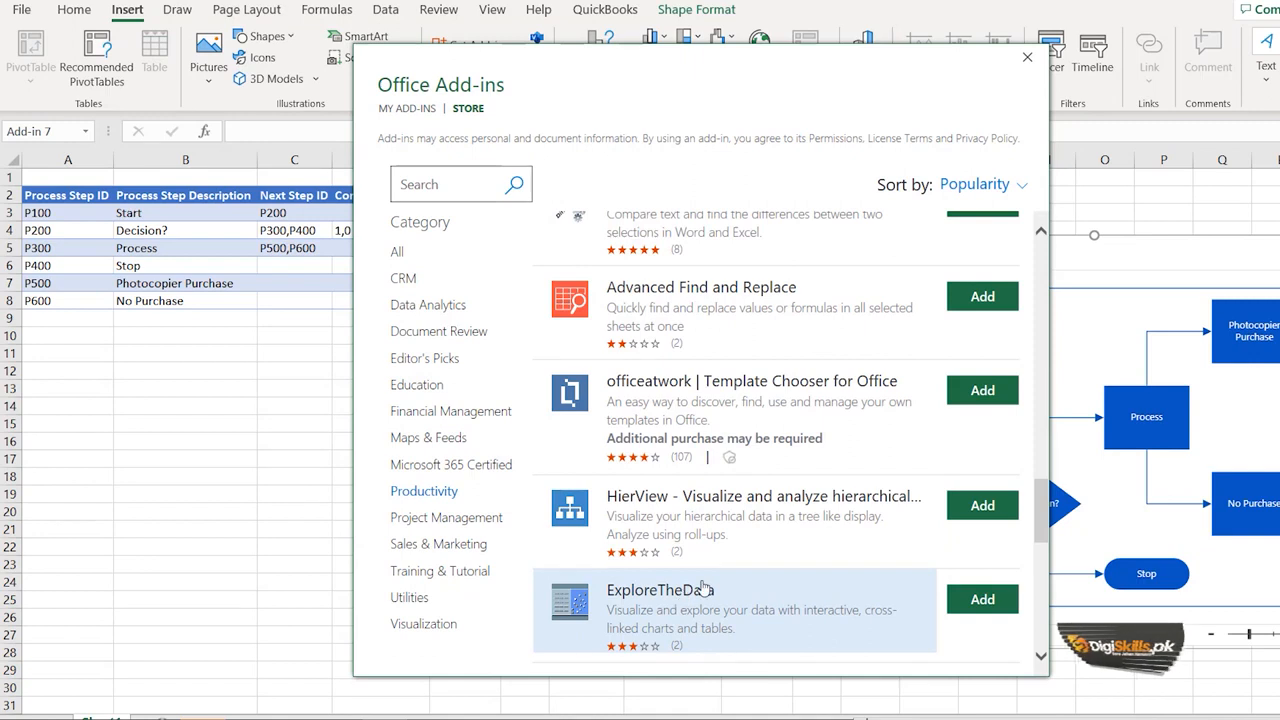
pyautogui.click(981, 599)
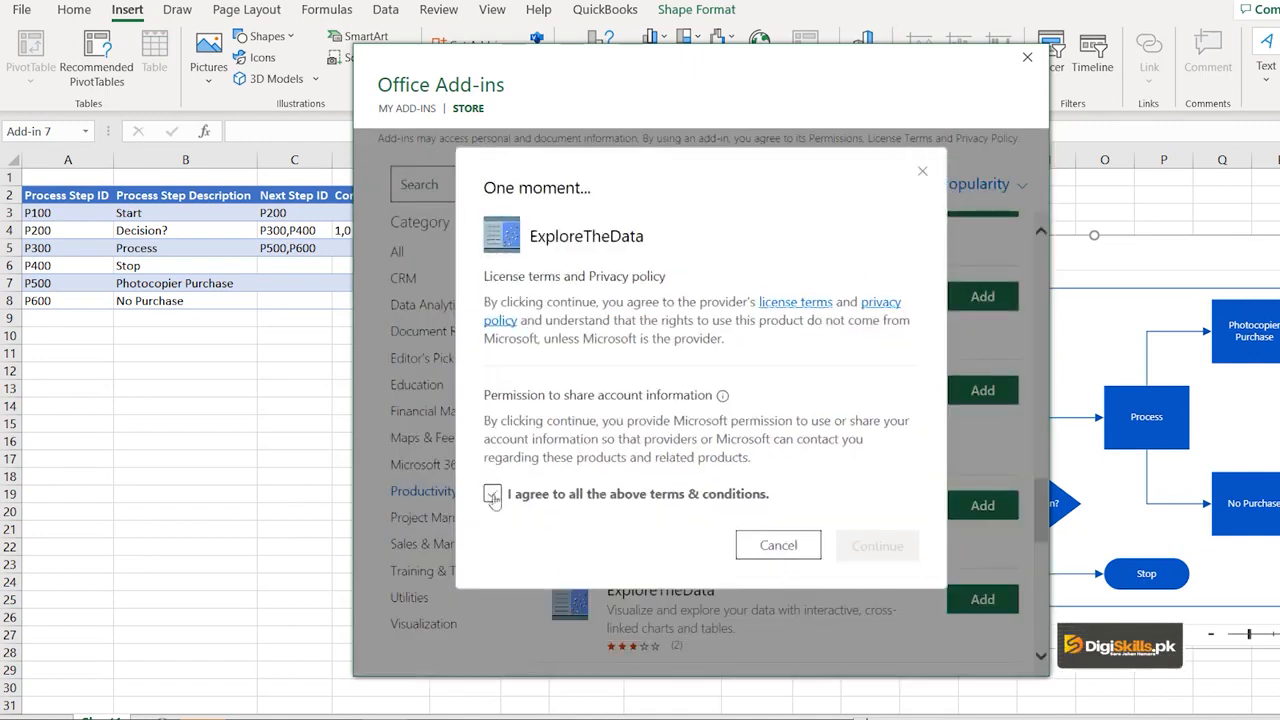
pyautogui.click(493, 495)
pyautogui.click(878, 546)
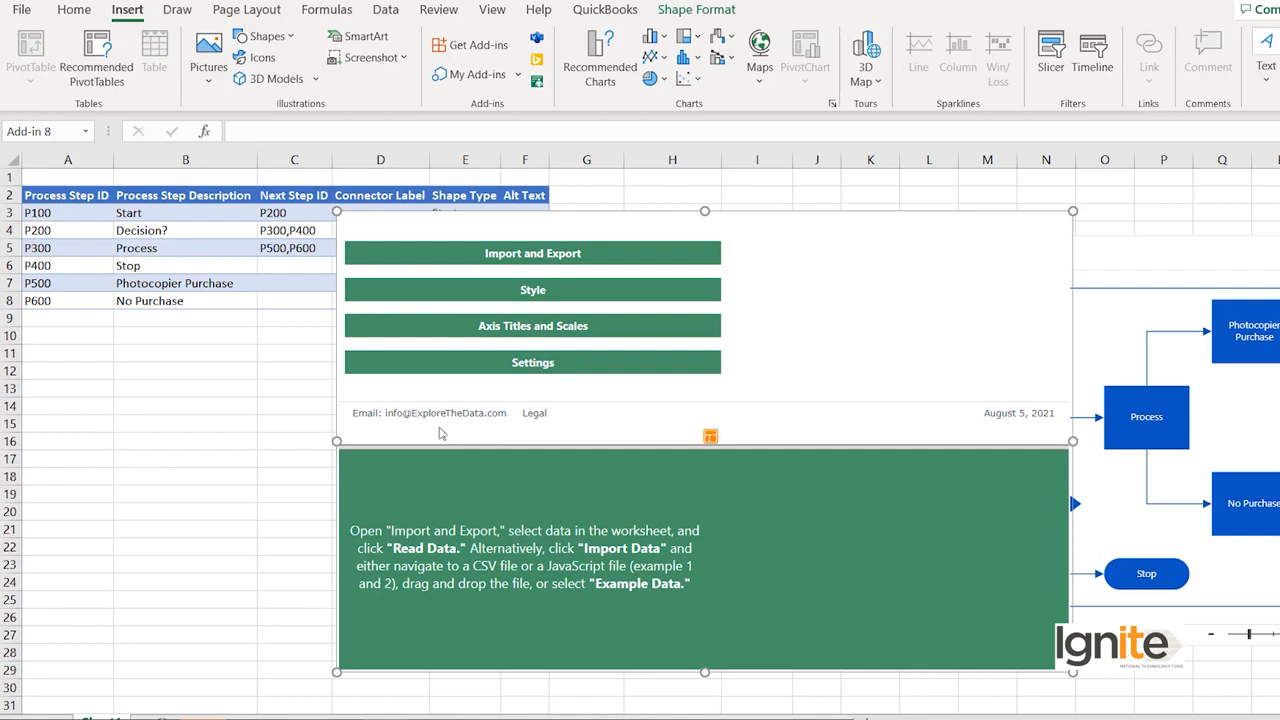
# Load the Time Series example data into the ExploreTheData add-in and inspect values in its data rows.
pyautogui.click(532, 258)
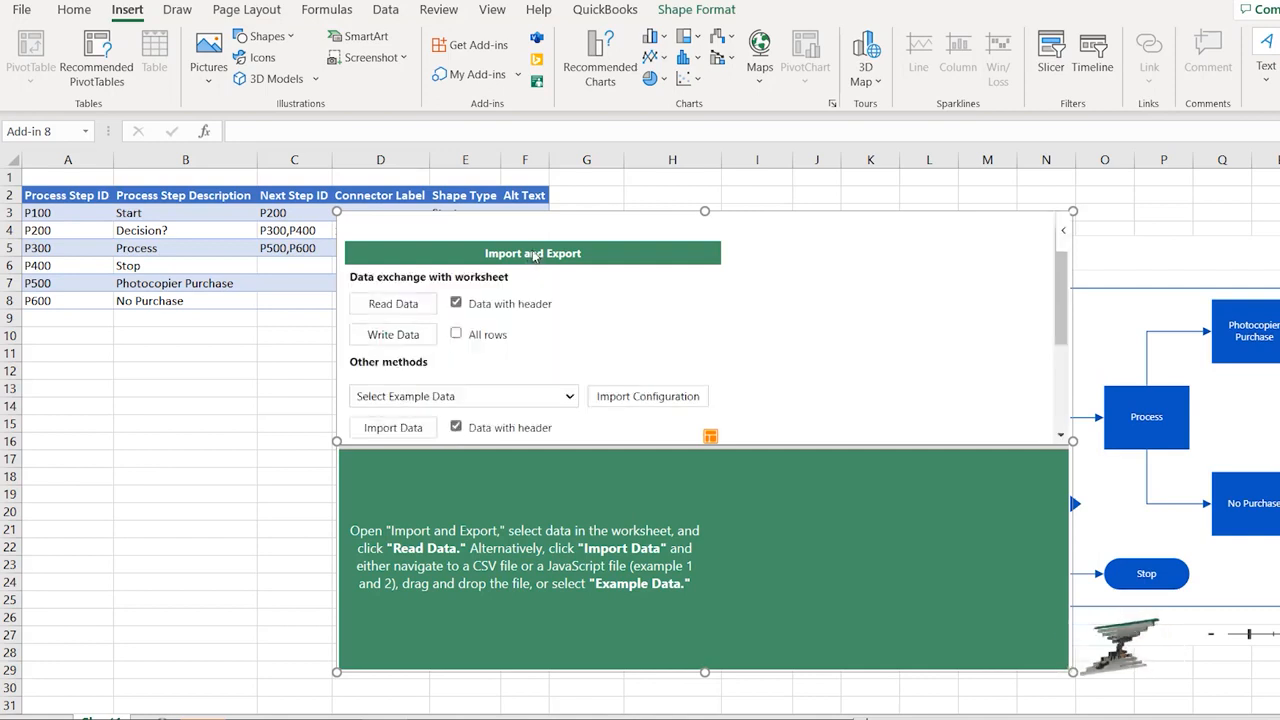
pyautogui.click(413, 402)
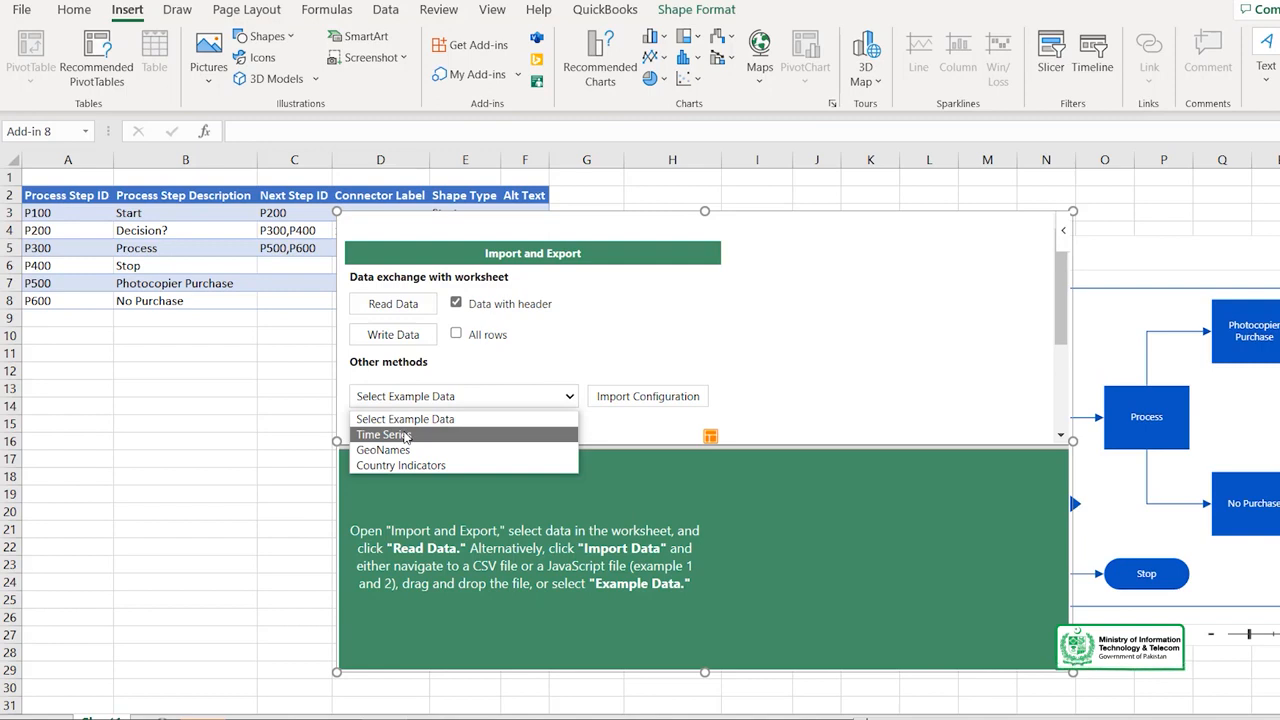
pyautogui.click(405, 436)
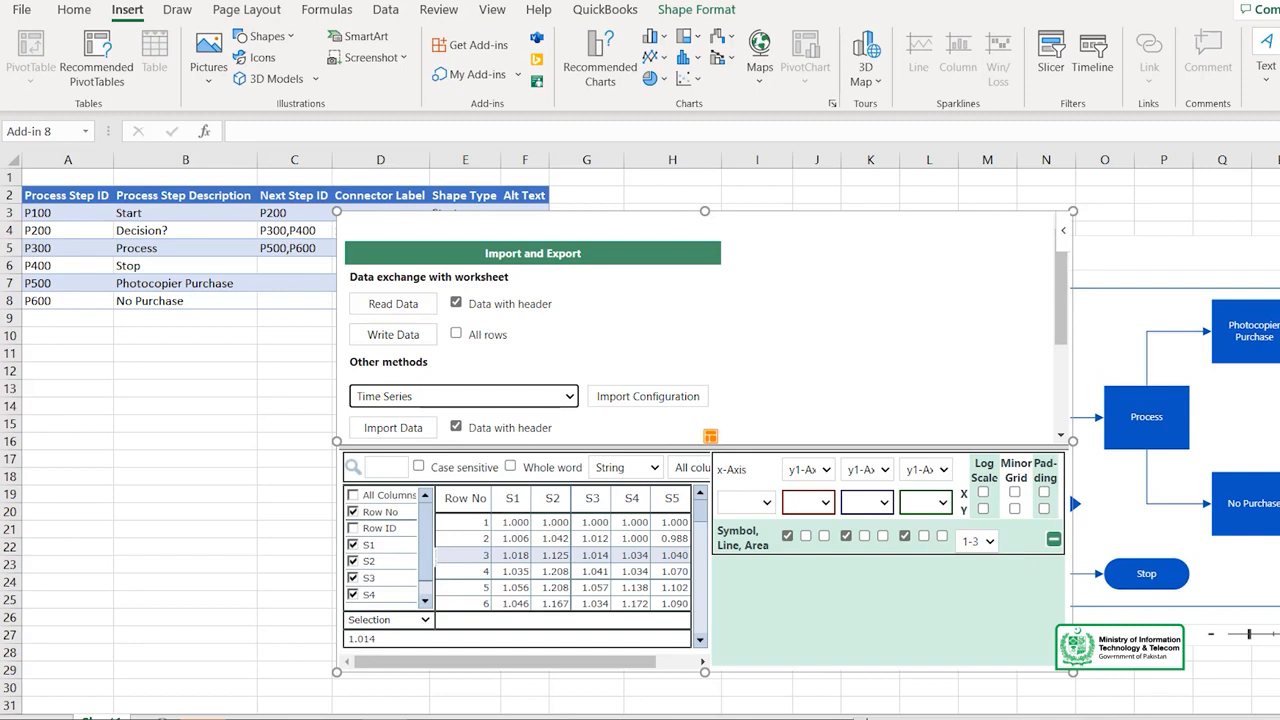
pyautogui.click(592, 571)
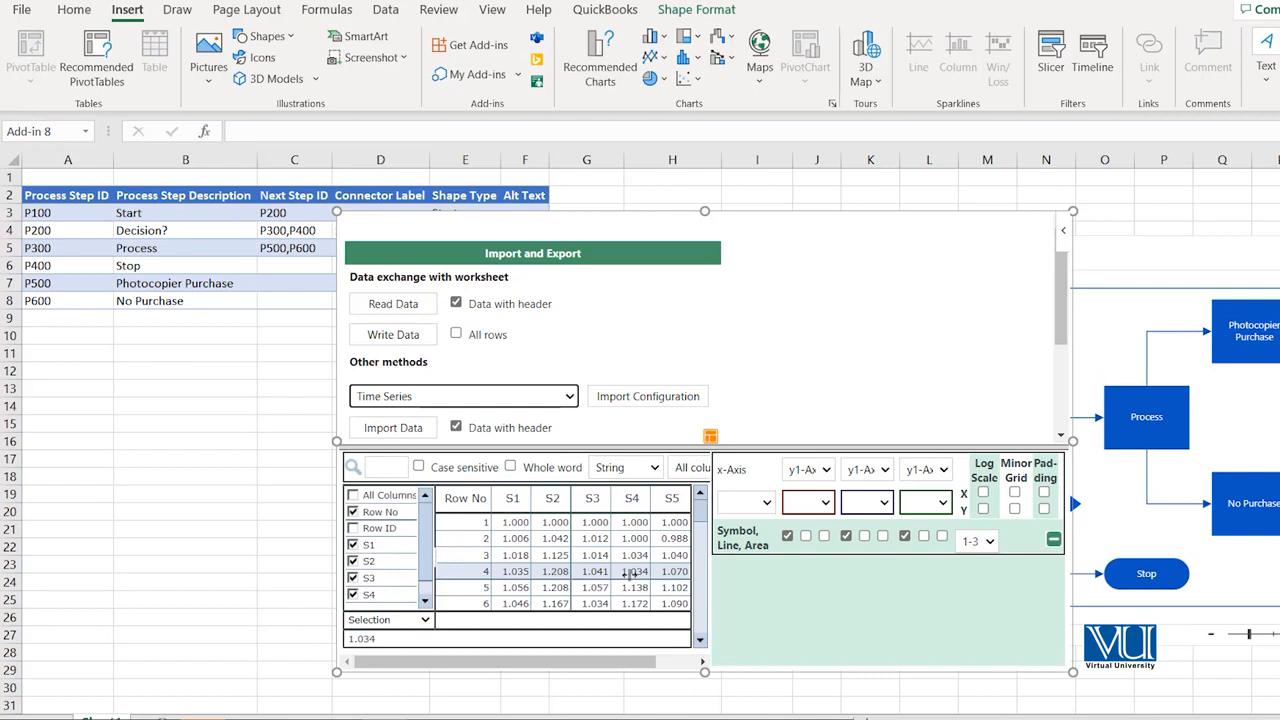
pyautogui.click(590, 555)
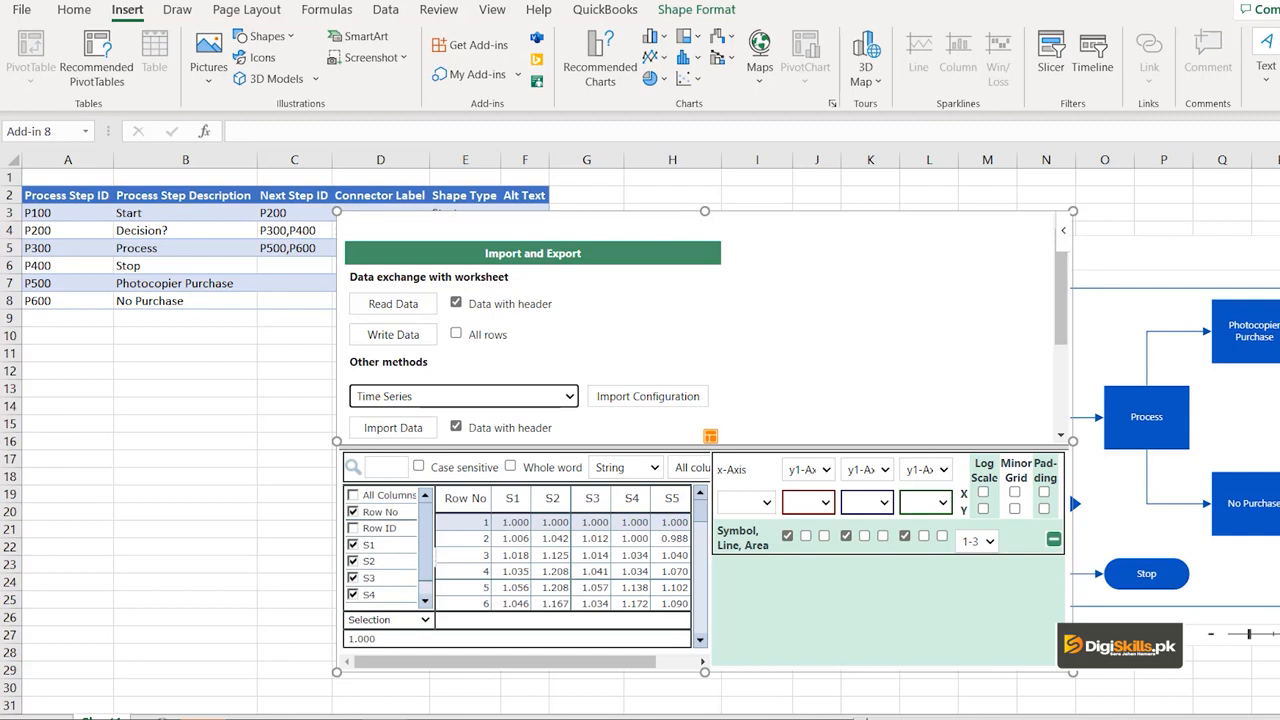
# Plot S2 on the first y-axis against S1 on the x-axis, and extend the add-in frame downward to about row 31.
pyautogui.click(763, 503)
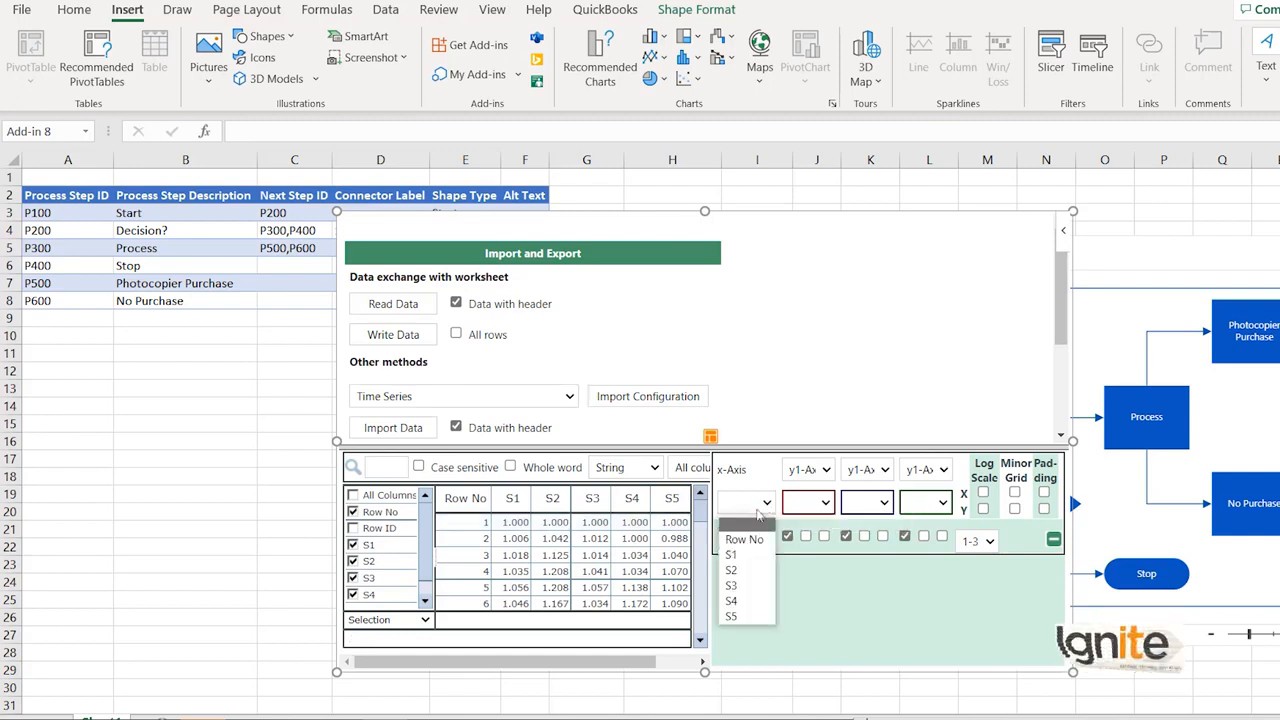
pyautogui.click(751, 557)
pyautogui.click(823, 503)
pyautogui.click(822, 565)
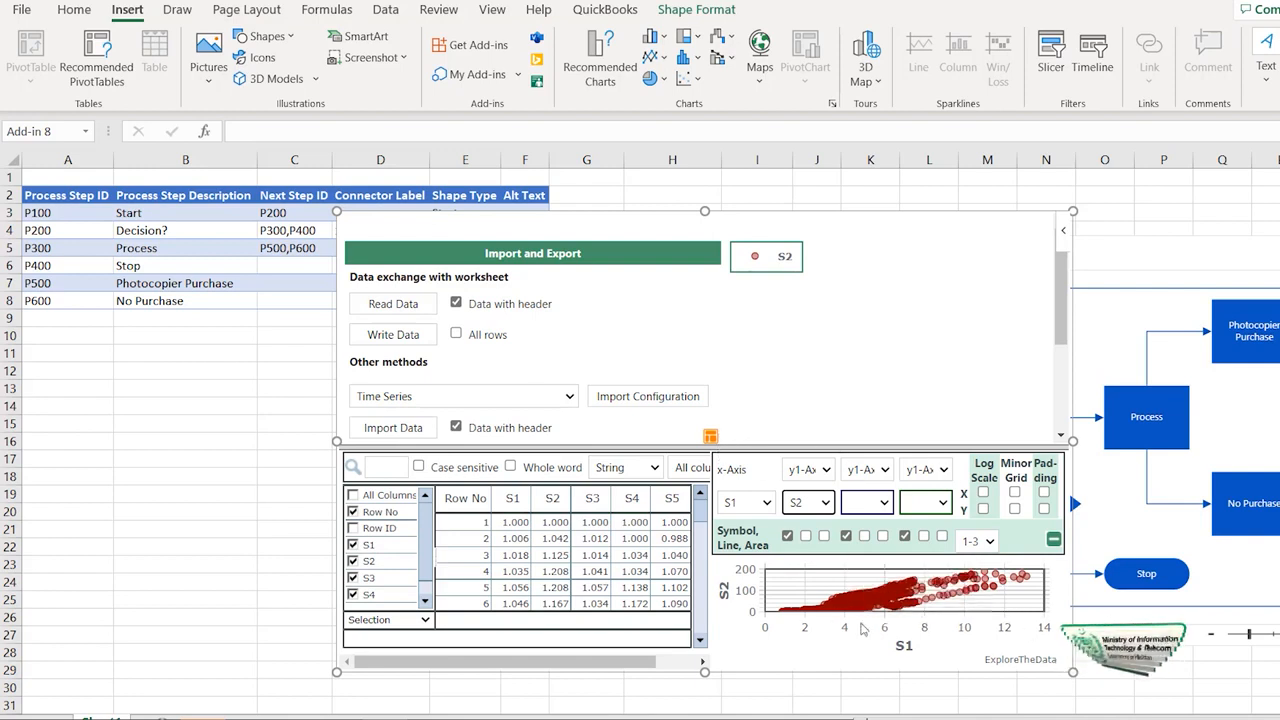
pyautogui.moveTo(704, 670); pyautogui.dragTo(705, 708)
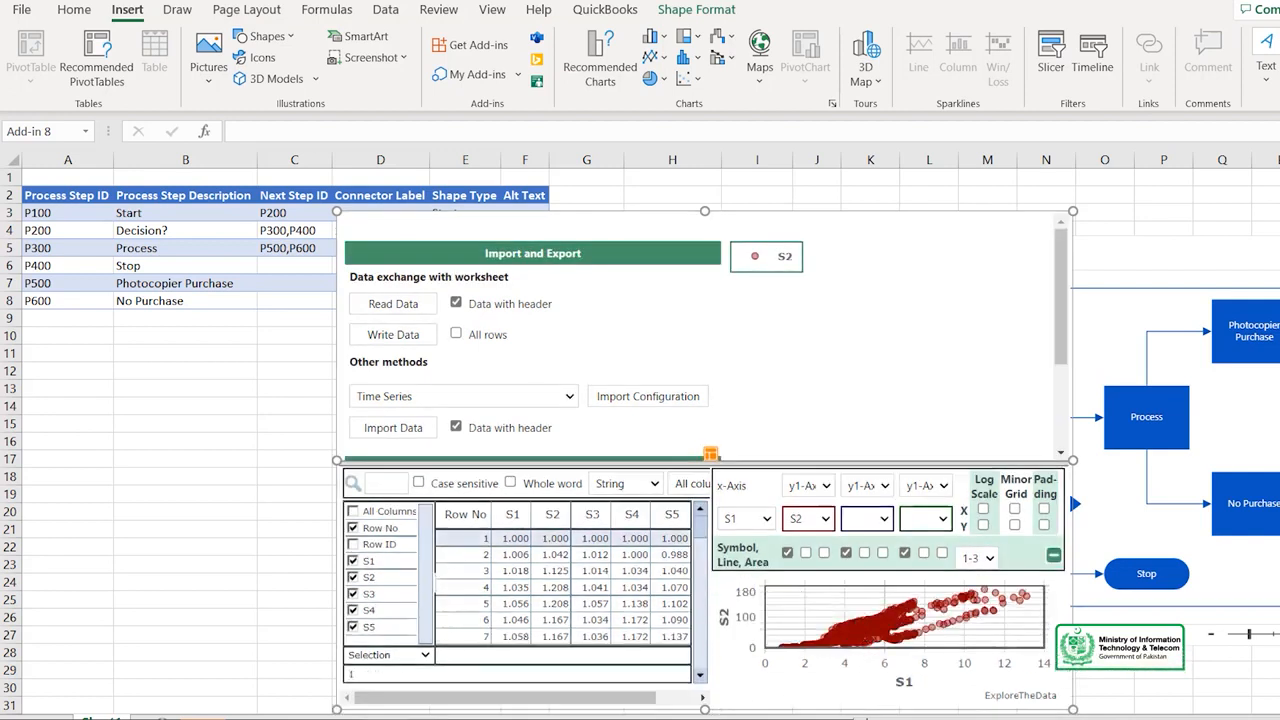